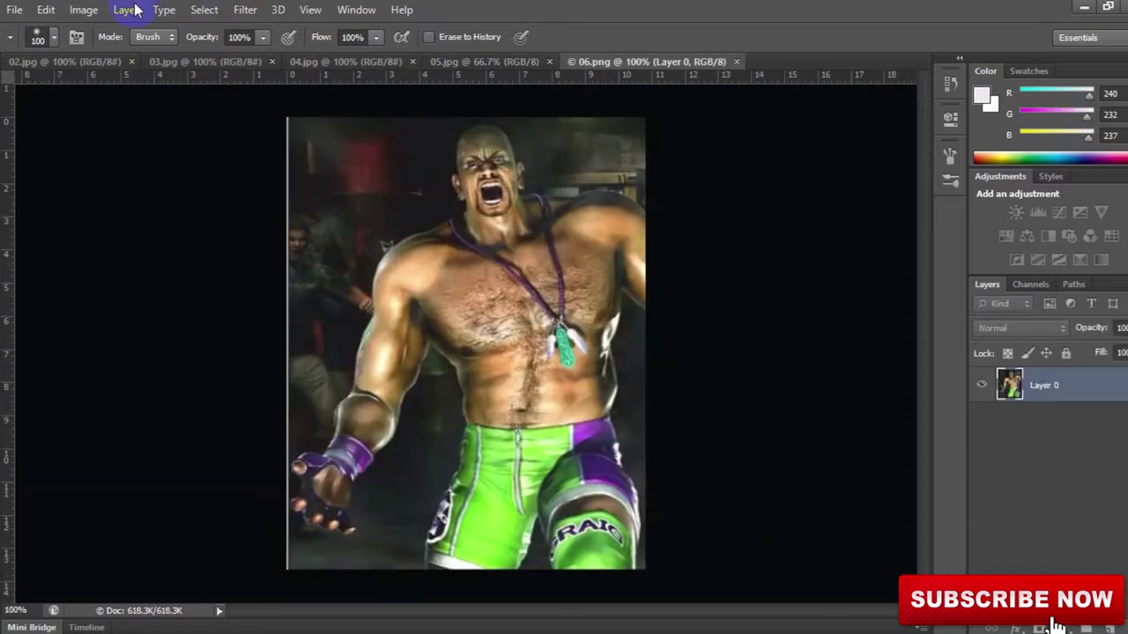
- Open the Finish image from the Lisson (021) folder
{"action": "left_click", "coordinate": [16, 10]}
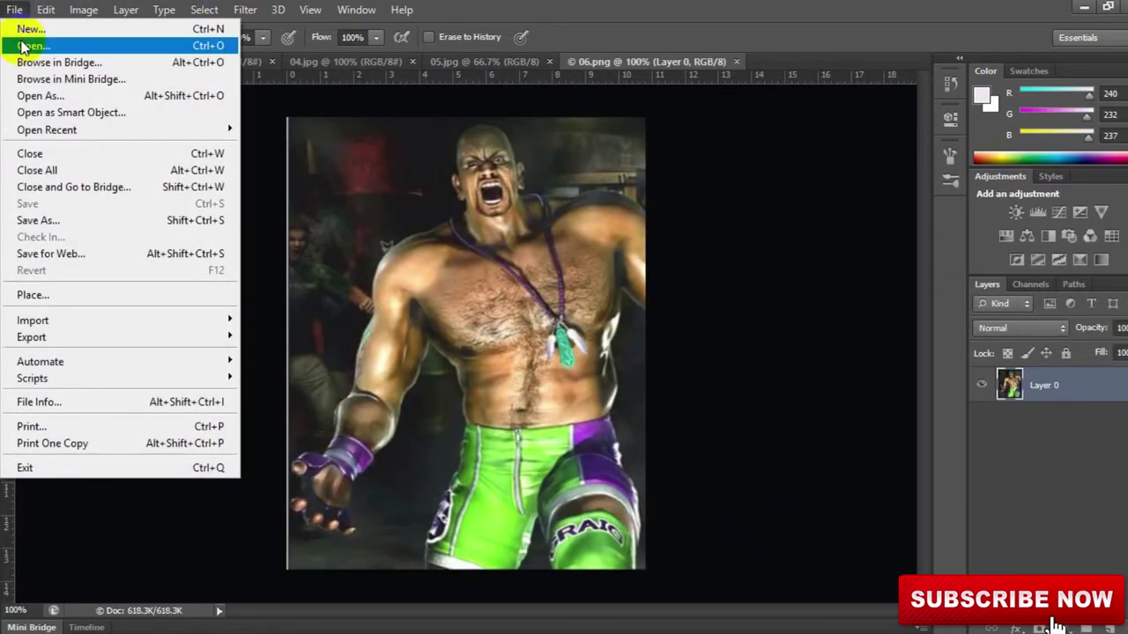
{"action": "left_click", "coordinate": [25, 46]}
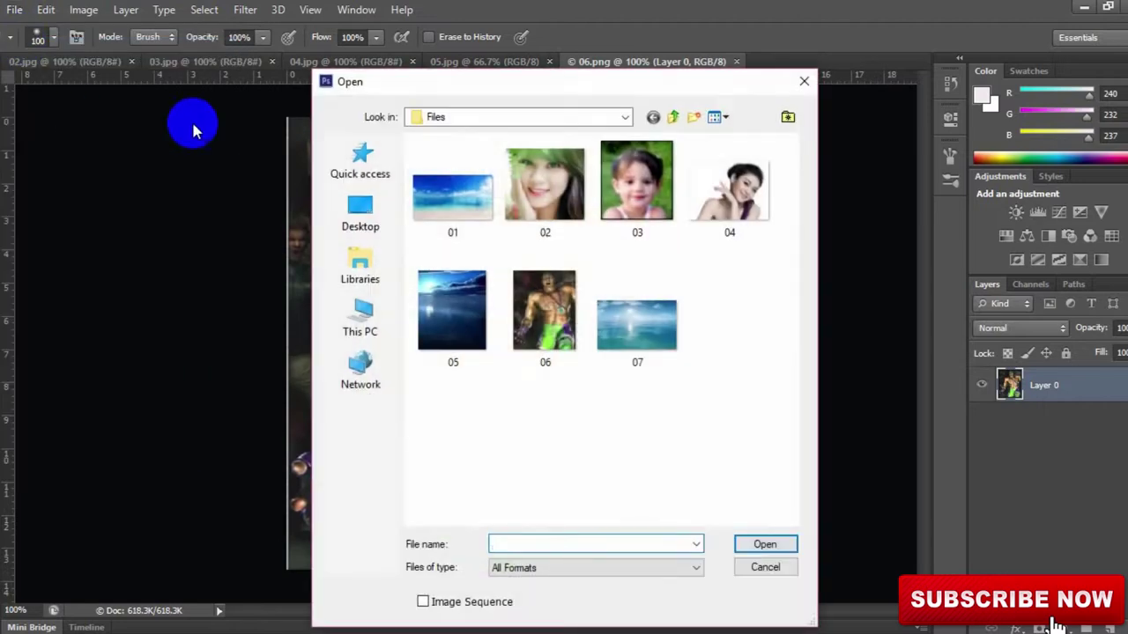
{"action": "left_click", "coordinate": [679, 118]}
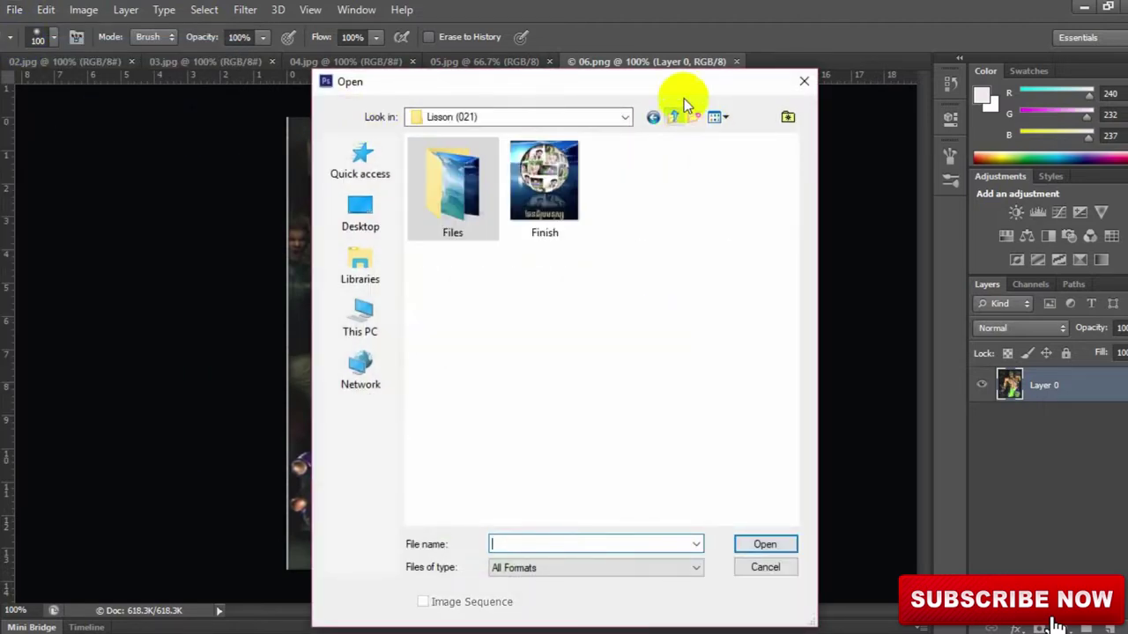
{"action": "left_click", "coordinate": [544, 183]}
{"action": "left_click", "coordinate": [751, 548]}
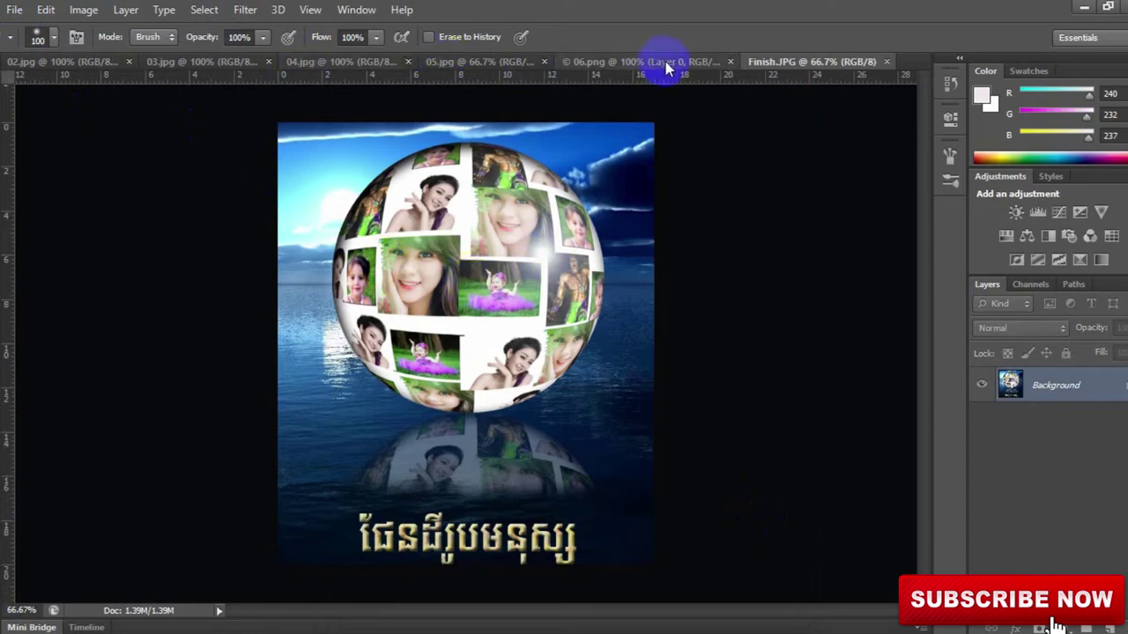
- Select the whole Finish.JPG image and create a new transparent document of the same size
{"action": "left_click", "coordinate": [602, 64]}
{"action": "left_click", "coordinate": [473, 63]}
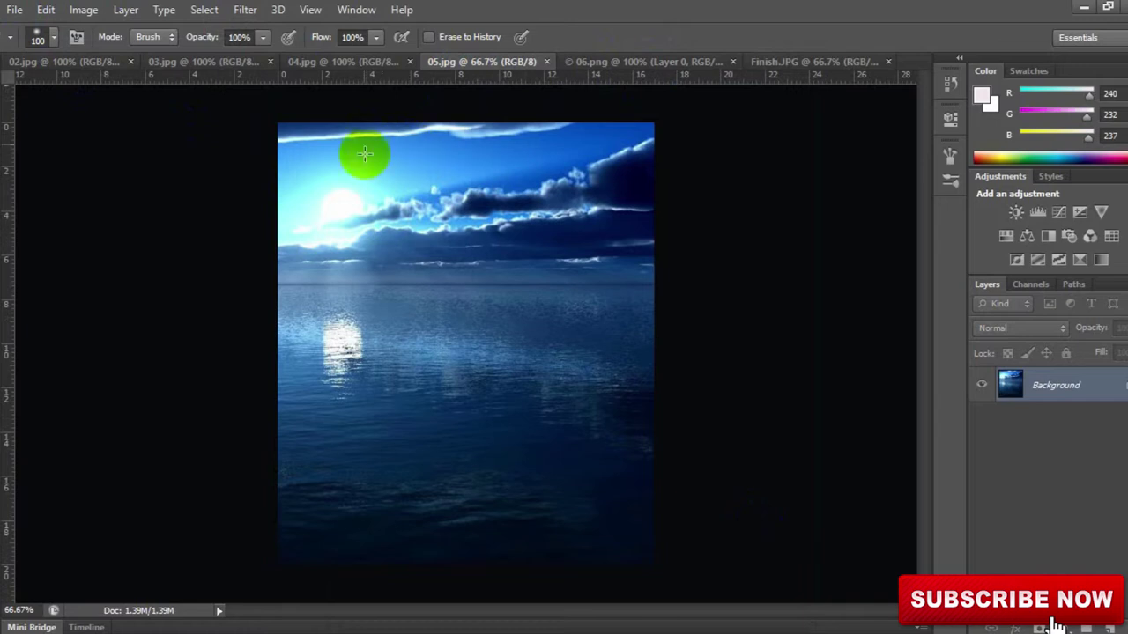
{"action": "left_click", "coordinate": [827, 64]}
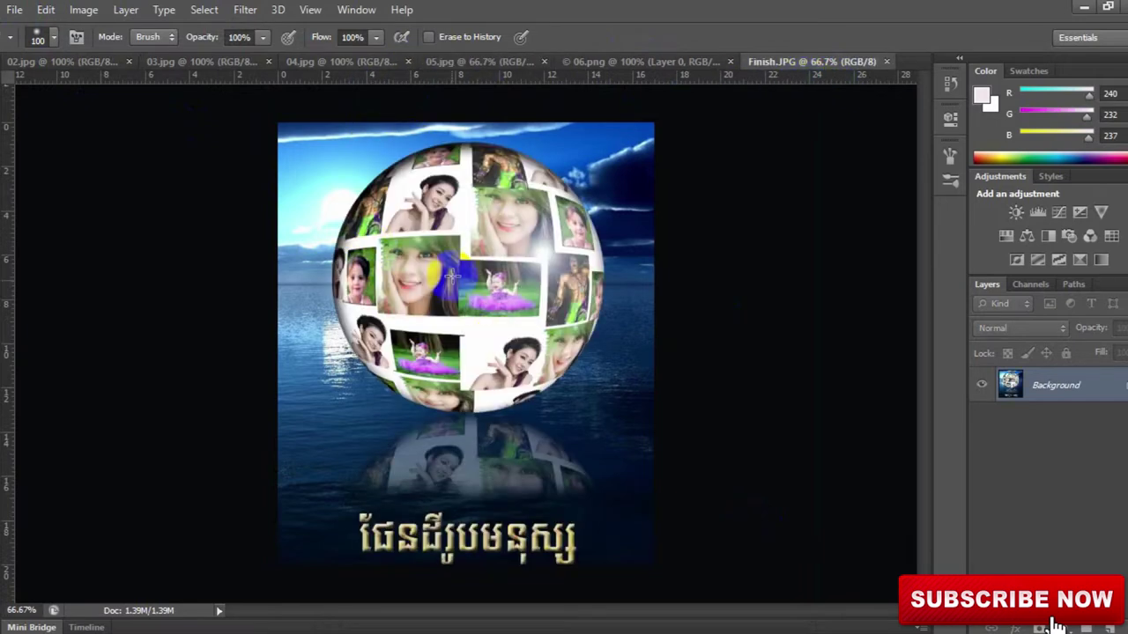
{"action": "key", "text": "ctrl+a"}
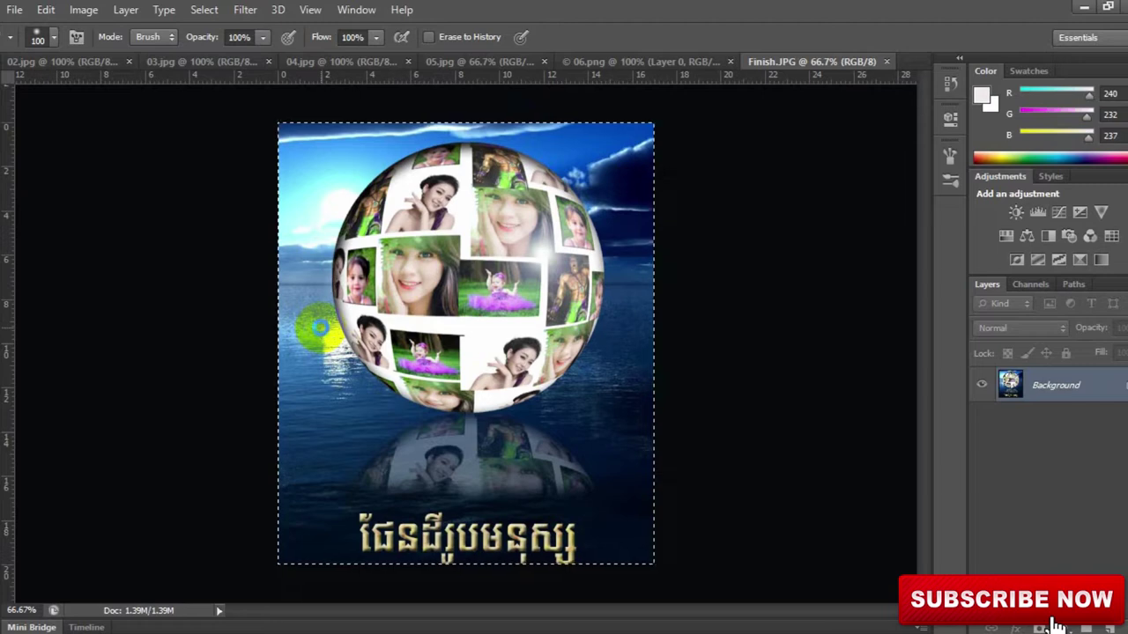
{"action": "key", "text": "ctrl+n"}
{"action": "left_click", "coordinate": [725, 150]}
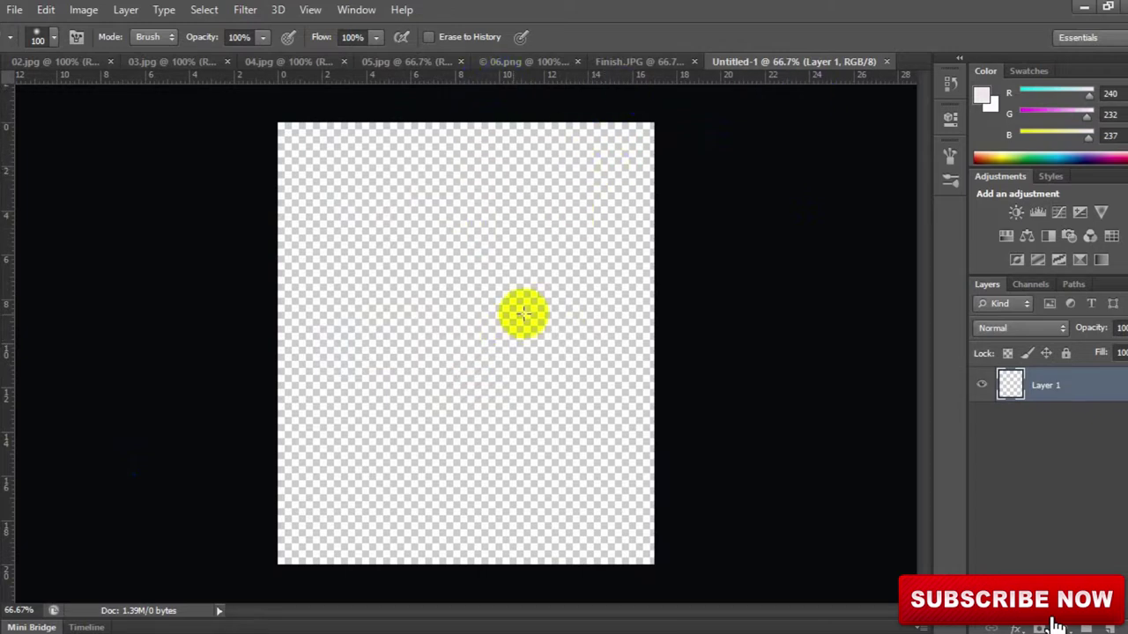
- Copy the 02.jpg portrait into the upper-left corner of the Untitled-1 canvas and close 02.jpg
{"action": "left_click", "coordinate": [732, 64]}
{"action": "left_click", "coordinate": [620, 62]}
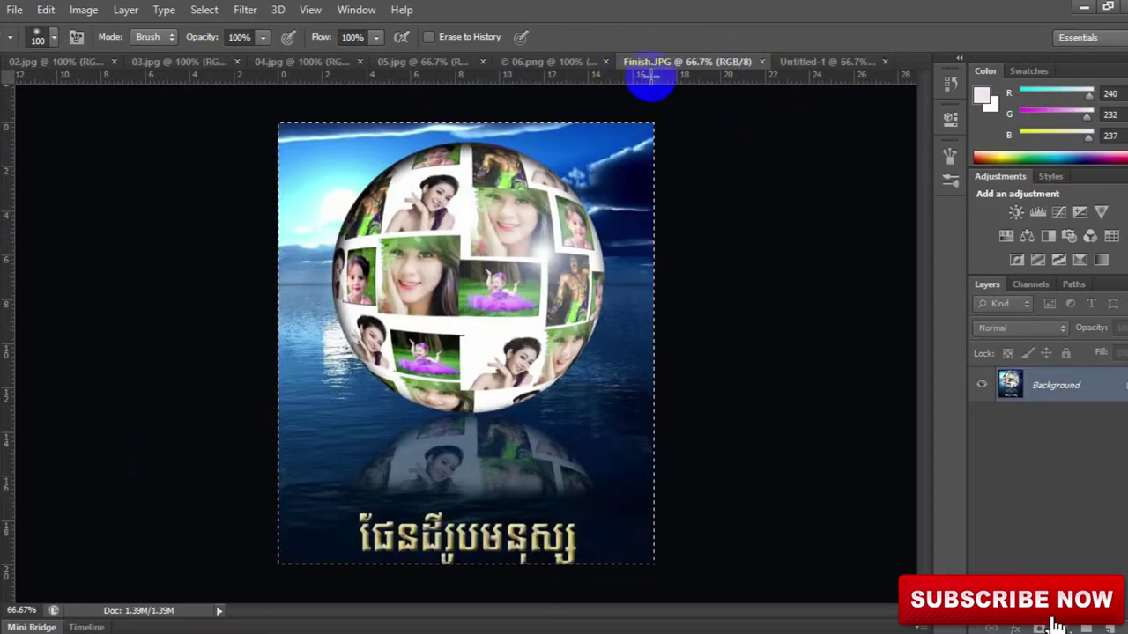
{"action": "left_click", "coordinate": [72, 63]}
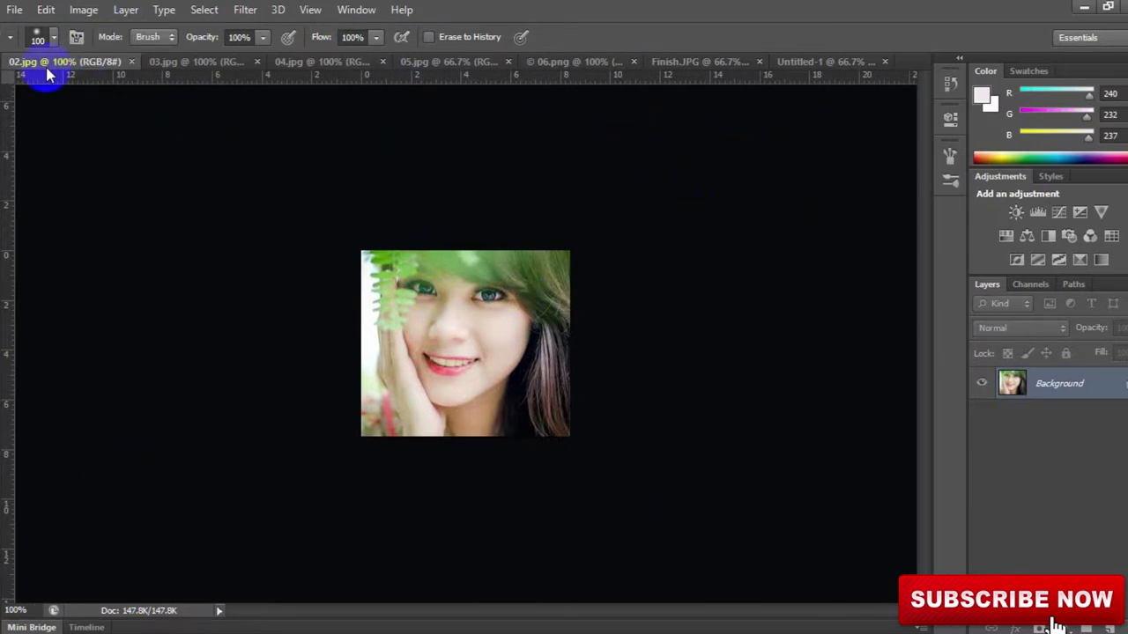
{"action": "key", "text": "v"}
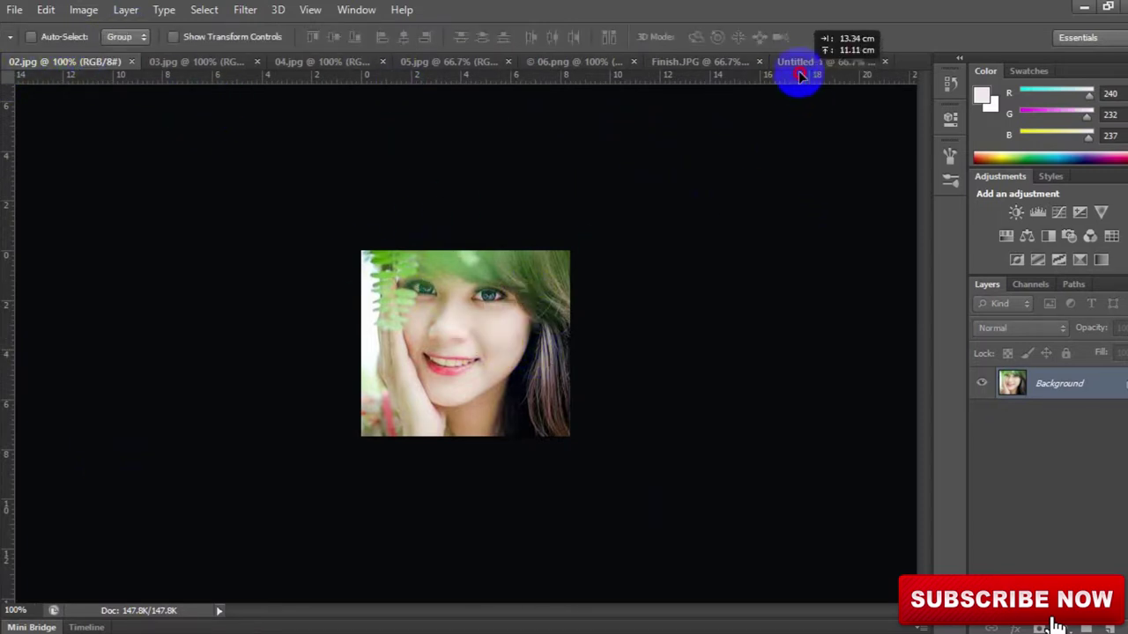
{"action": "left_click_drag", "start_coordinate": [802, 66], "coordinate": [350, 195]}
{"action": "left_click", "coordinate": [81, 66]}
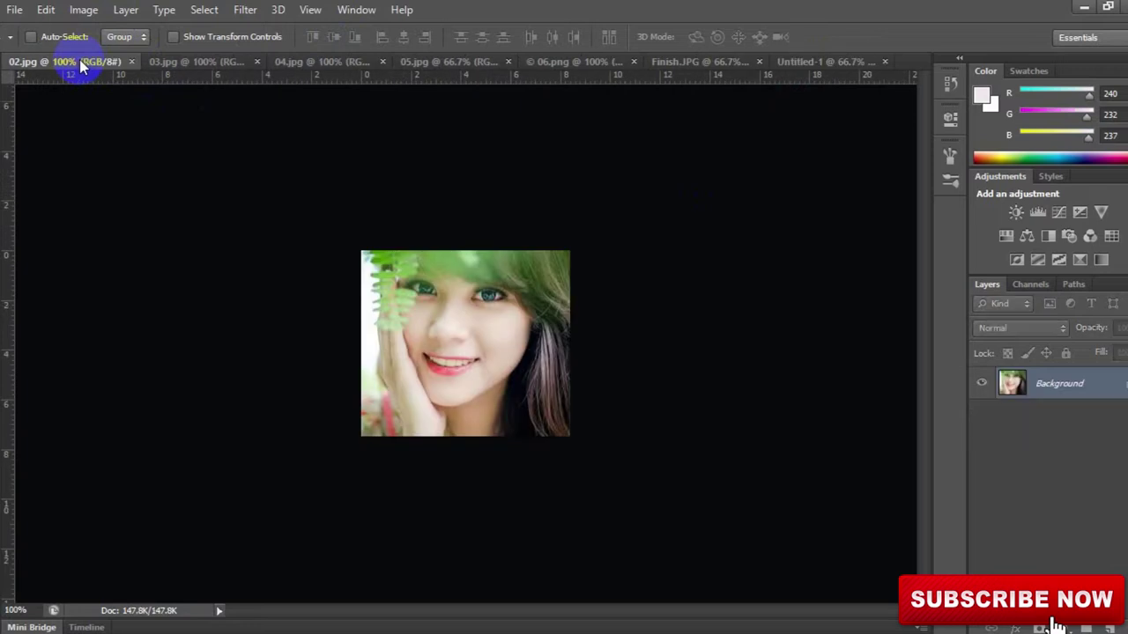
{"action": "left_click", "coordinate": [132, 62]}
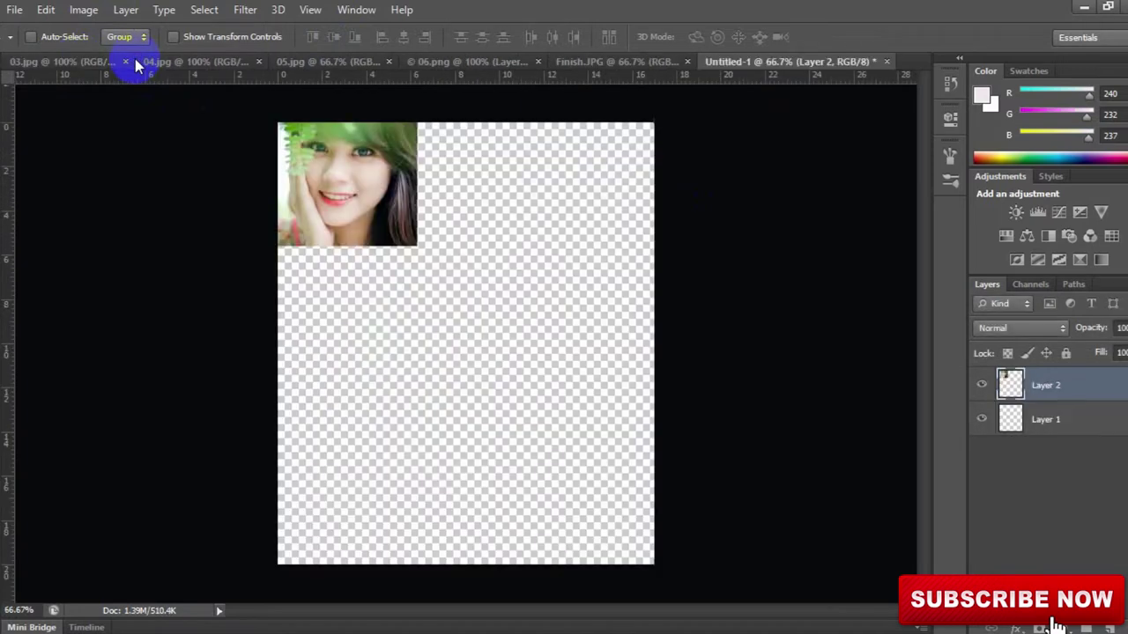
- Copy the 03.jpg photo into Untitled-1 beside the portrait and close 03.jpg
{"action": "left_click", "coordinate": [81, 66]}
{"action": "left_click_drag", "start_coordinate": [494, 352], "coordinate": [486, 234]}
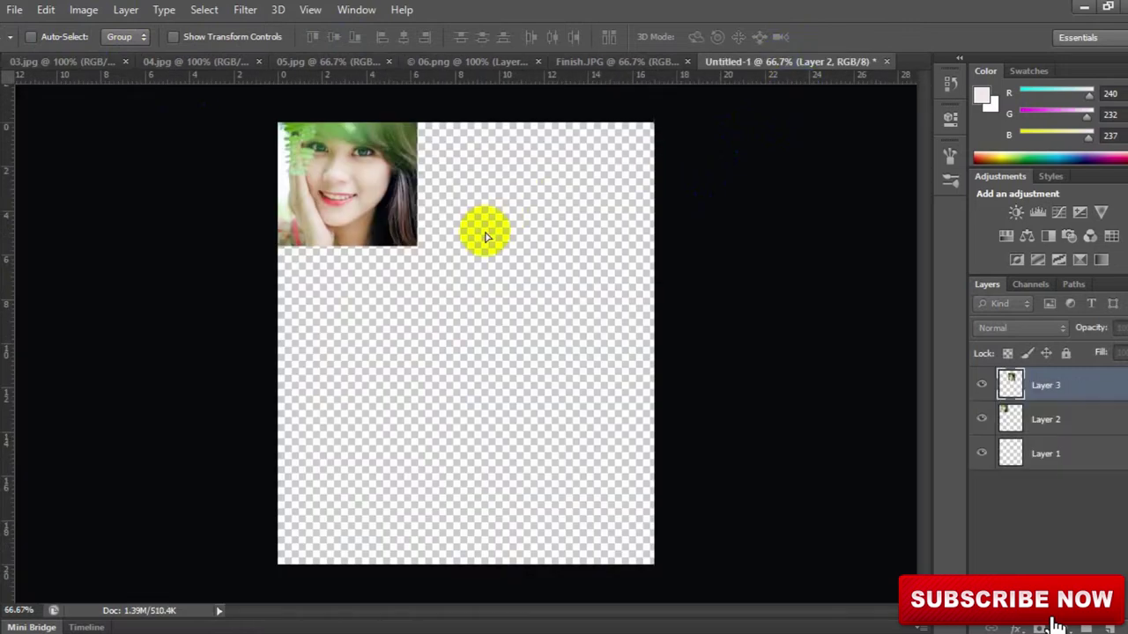
{"action": "left_click", "coordinate": [104, 62]}
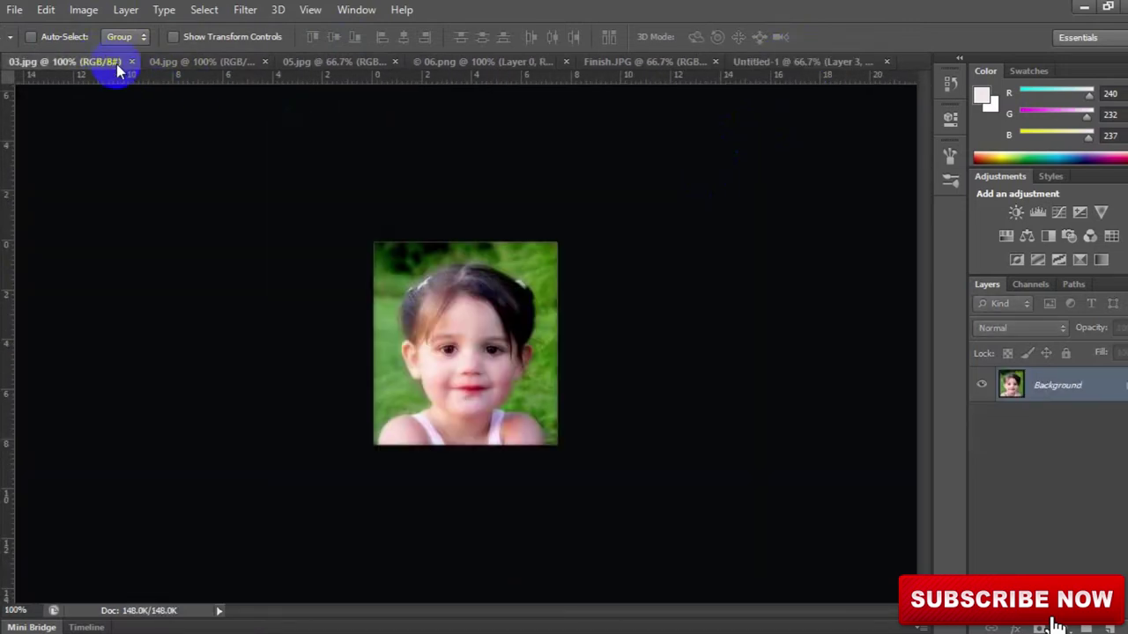
{"action": "left_click", "coordinate": [131, 61]}
- Copy the 06.png fighter picture into the lower half of the Untitled-1 canvas and close 06.png
{"action": "left_click", "coordinate": [182, 67]}
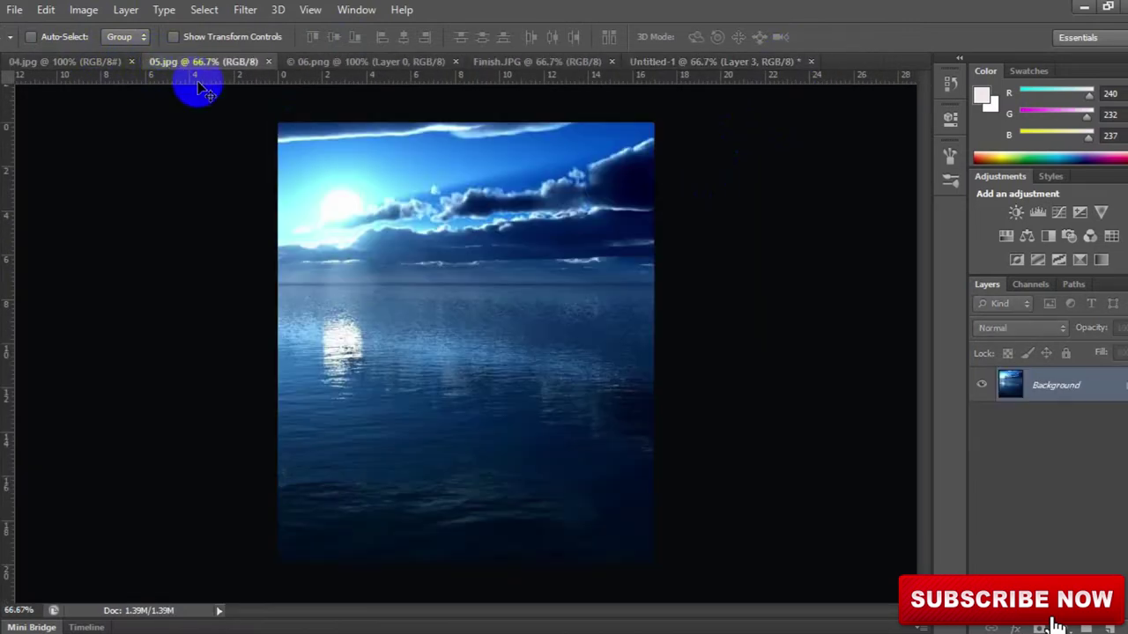
{"action": "left_click", "coordinate": [325, 62]}
{"action": "left_click_drag", "start_coordinate": [438, 350], "coordinate": [438, 438]}
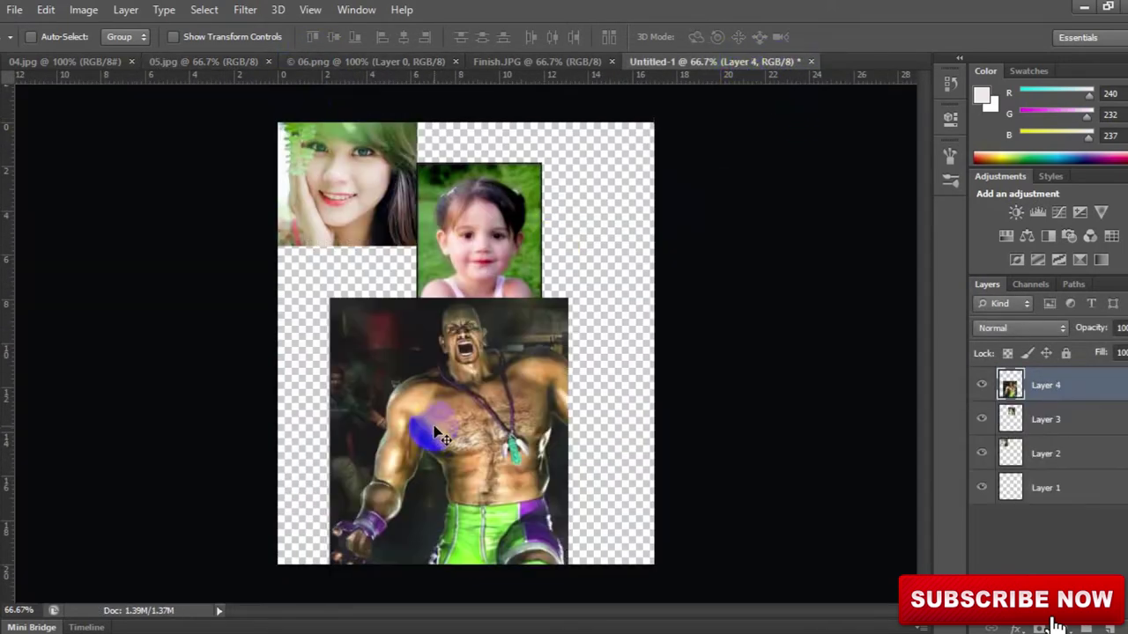
{"action": "left_click", "coordinate": [457, 64]}
{"action": "left_click", "coordinate": [388, 63]}
- Copy the 04.jpg photo into the upper-right area of the Untitled-1 canvas and close 04.jpg
{"action": "left_click", "coordinate": [123, 64]}
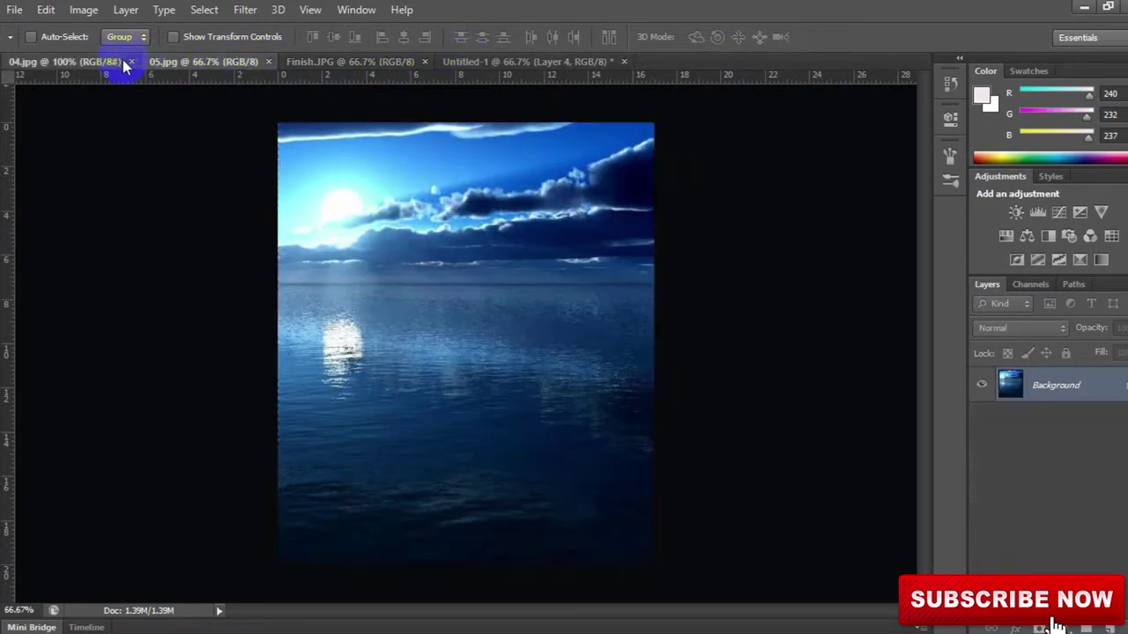
{"action": "left_click", "coordinate": [203, 62]}
{"action": "left_click_drag", "start_coordinate": [433, 382], "coordinate": [564, 221]}
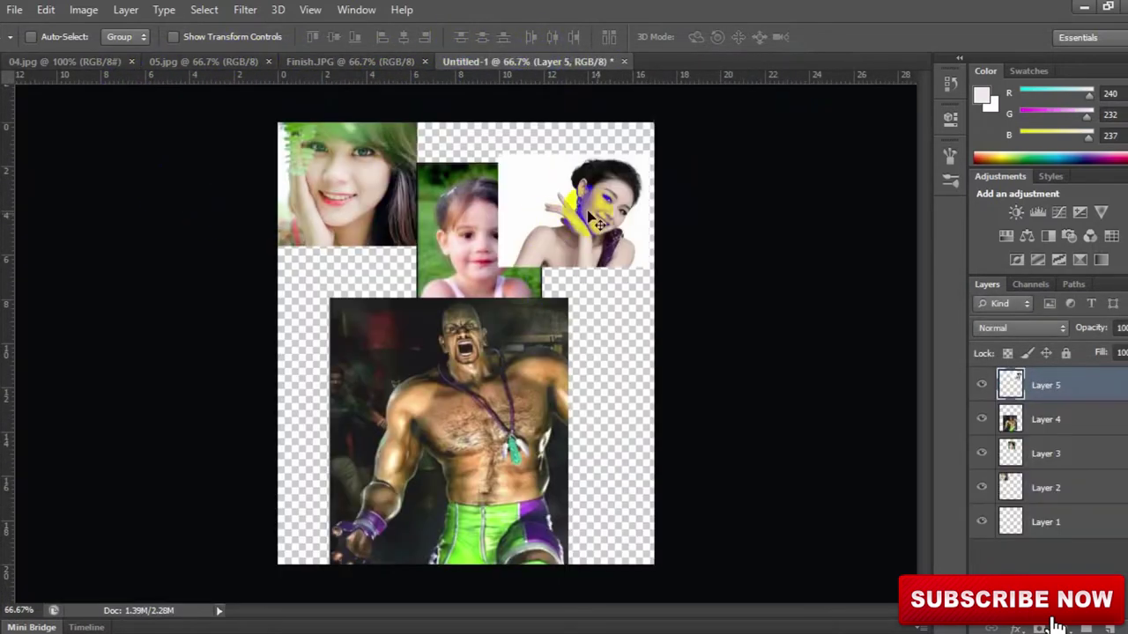
{"action": "left_click", "coordinate": [84, 68]}
{"action": "left_click", "coordinate": [132, 63]}
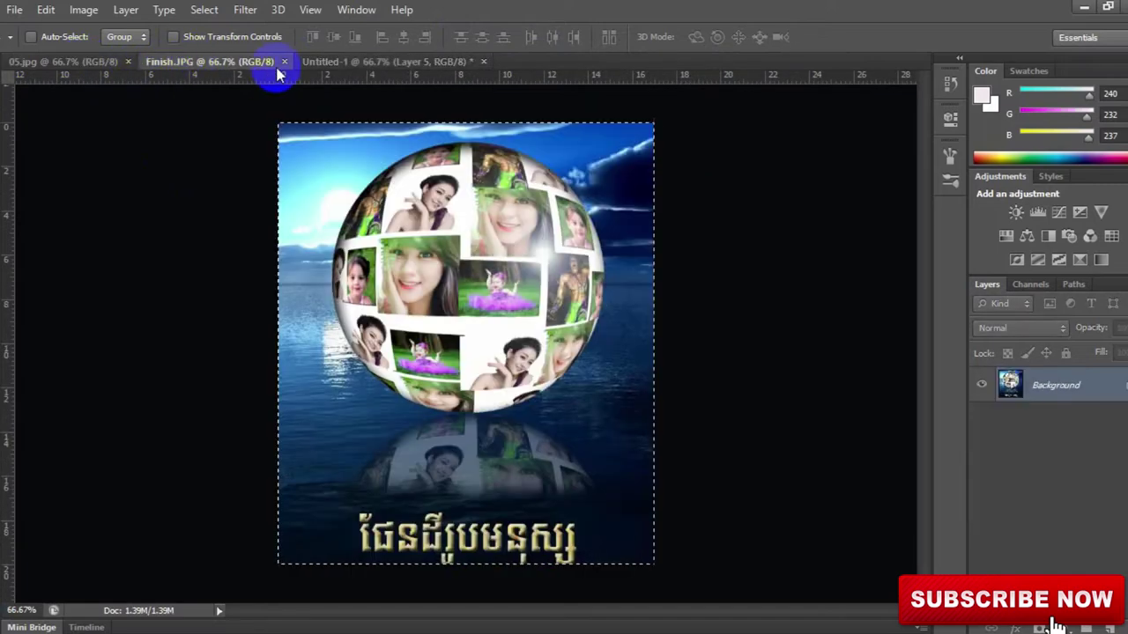
- Scale the portrait in the upper-left corner of Untitled-1 down, keeping it in the corner
{"action": "left_click", "coordinate": [112, 62]}
{"action": "left_click", "coordinate": [276, 61]}
{"action": "left_click", "coordinate": [322, 64]}
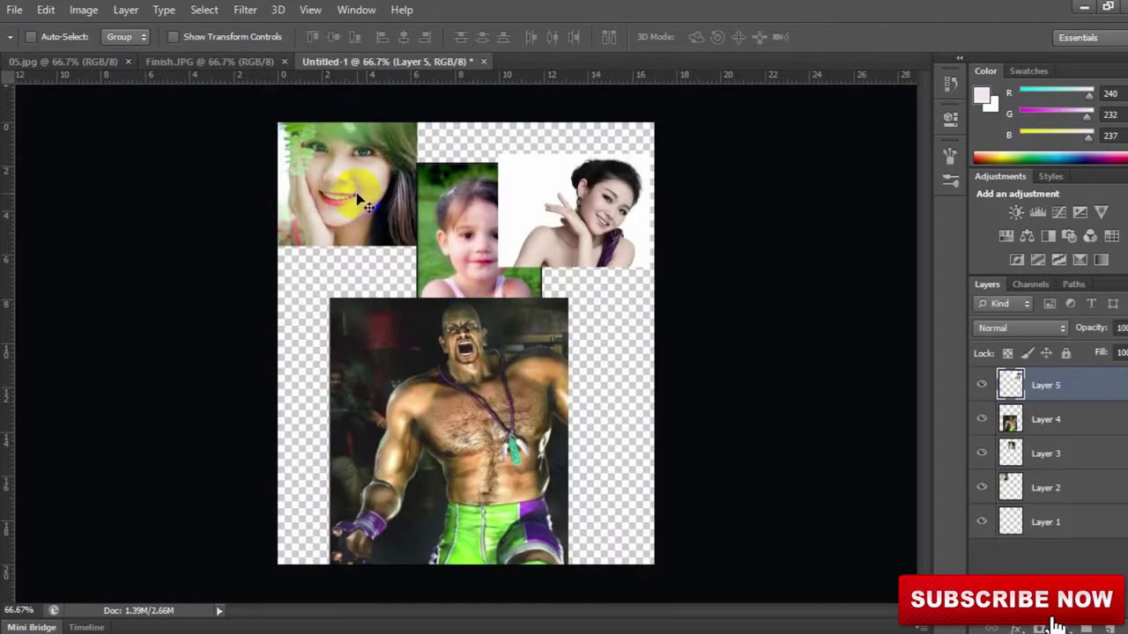
{"action": "left_click_drag", "start_coordinate": [385, 197], "coordinate": [396, 206]}
{"action": "key", "text": "ctrl+t"}
{"action": "left_click_drag", "start_coordinate": [415, 255], "coordinate": [339, 196]}
{"action": "key", "text": "Return"}
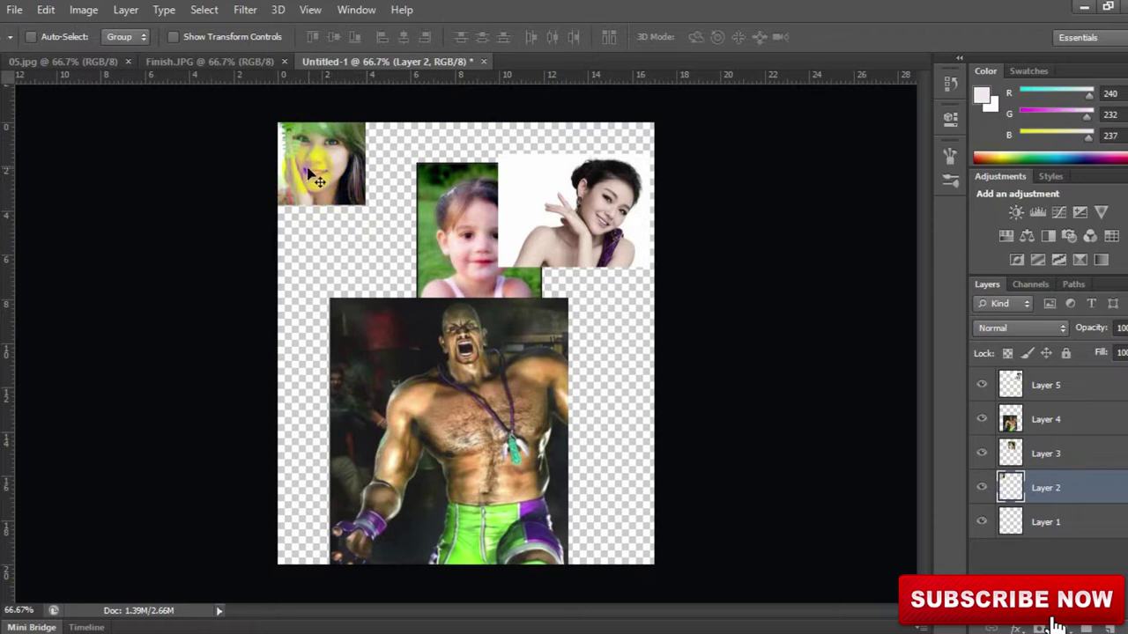
{"action": "left_click_drag", "start_coordinate": [313, 174], "coordinate": [277, 227]}
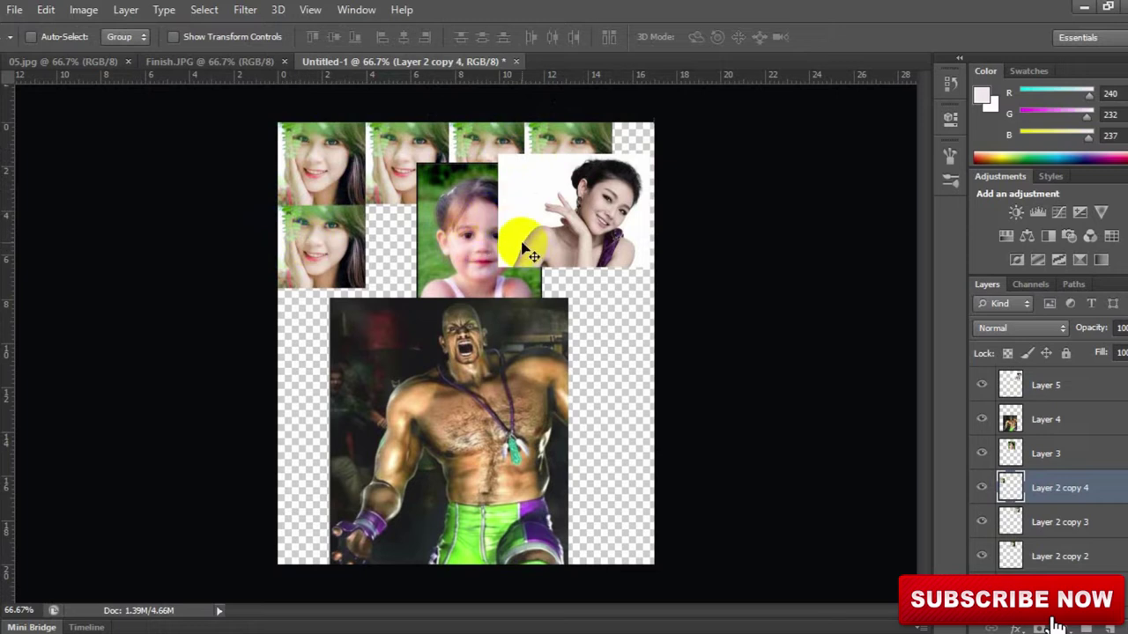
{"action": "left_click", "coordinate": [1056, 524]}
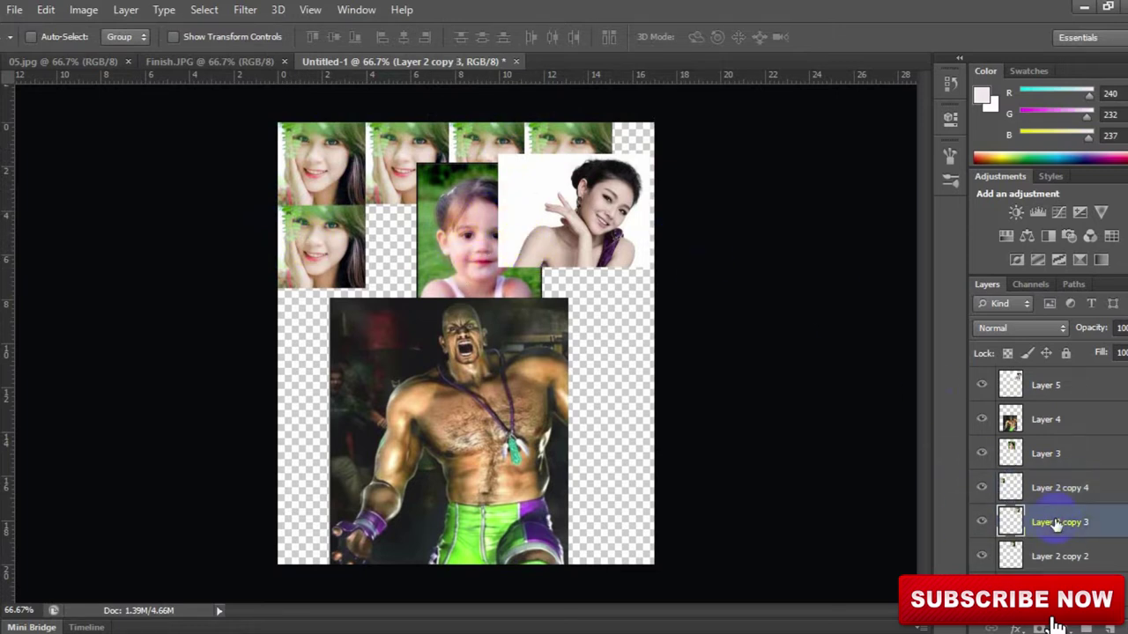
{"action": "key", "text": "Delete"}
{"action": "key", "text": "Delete"}
{"action": "key", "text": "Delete"}
{"action": "key", "text": "Delete"}
- Move the young girl's photo to the canvas's upper edge and make it slightly wider and shorter
{"action": "left_click", "coordinate": [492, 280], "text": "ctrl"}
{"action": "left_click_drag", "start_coordinate": [448, 232], "coordinate": [451, 205]}
{"action": "key", "text": "ctrl+t"}
{"action": "left_click_drag", "start_coordinate": [445, 262], "coordinate": [448, 235]}
{"action": "left_click_drag", "start_coordinate": [509, 182], "coordinate": [515, 180]}
{"action": "key", "text": "Return"}
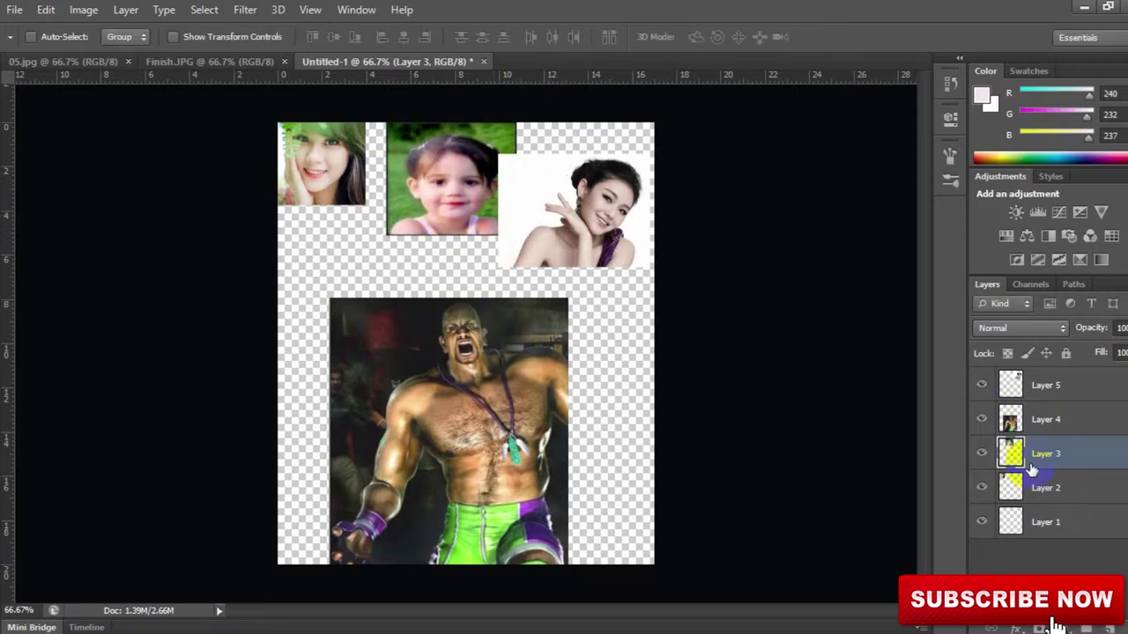
- Enlarge the corner portrait to about 4.89 × 5.13 cm so it meets the young girl's photo
{"action": "left_click", "coordinate": [1022, 487]}
{"action": "key", "text": "ctrl+t"}
{"action": "left_click_drag", "start_coordinate": [354, 212], "coordinate": [378, 239]}
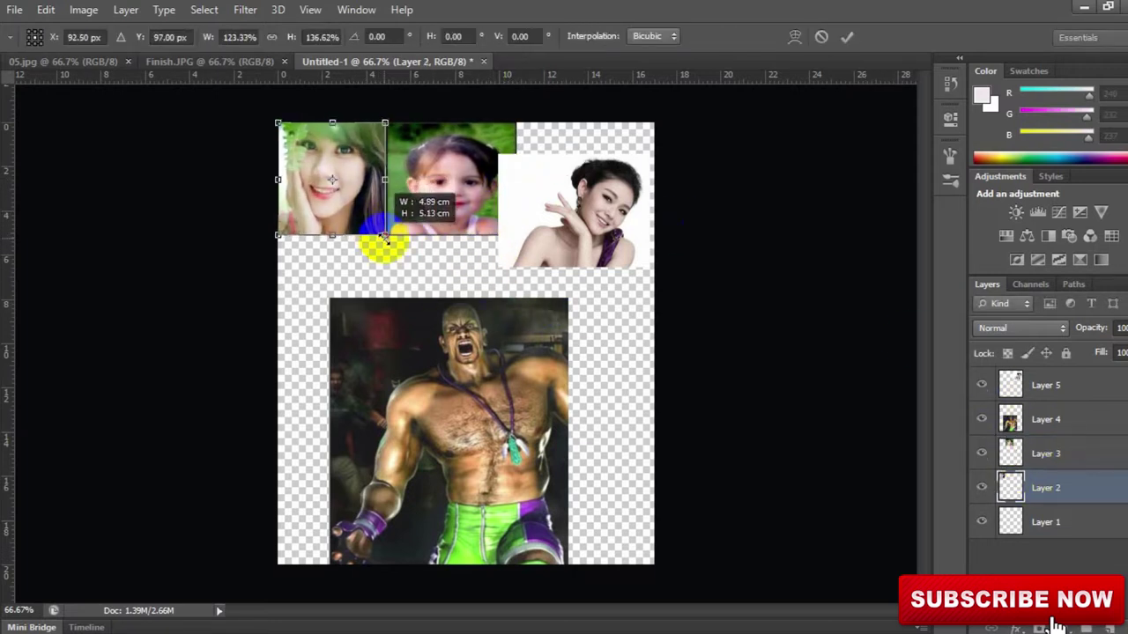
{"action": "key", "text": "Return"}
- Move the white-background photo against the young girl's photo and resize it to fill the rest of the row
{"action": "left_click", "coordinate": [1044, 385]}
{"action": "left_click_drag", "start_coordinate": [528, 203], "coordinate": [567, 209]}
{"action": "key", "text": "ctrl+t"}
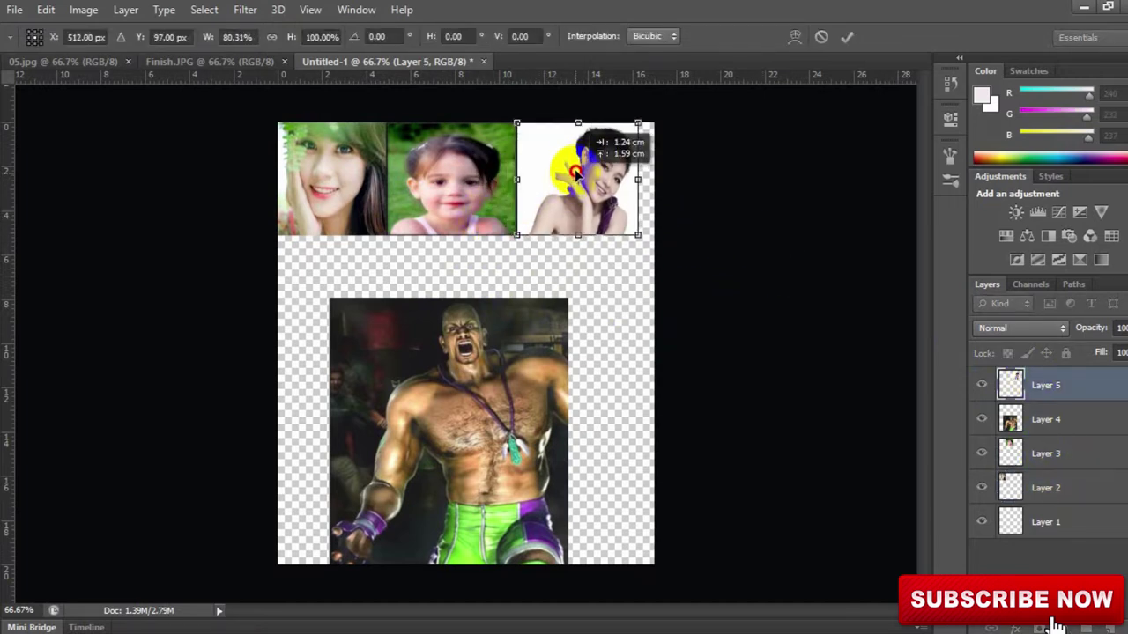
{"action": "left_click_drag", "start_coordinate": [638, 235], "coordinate": [654, 238]}
{"action": "key", "text": "Return"}
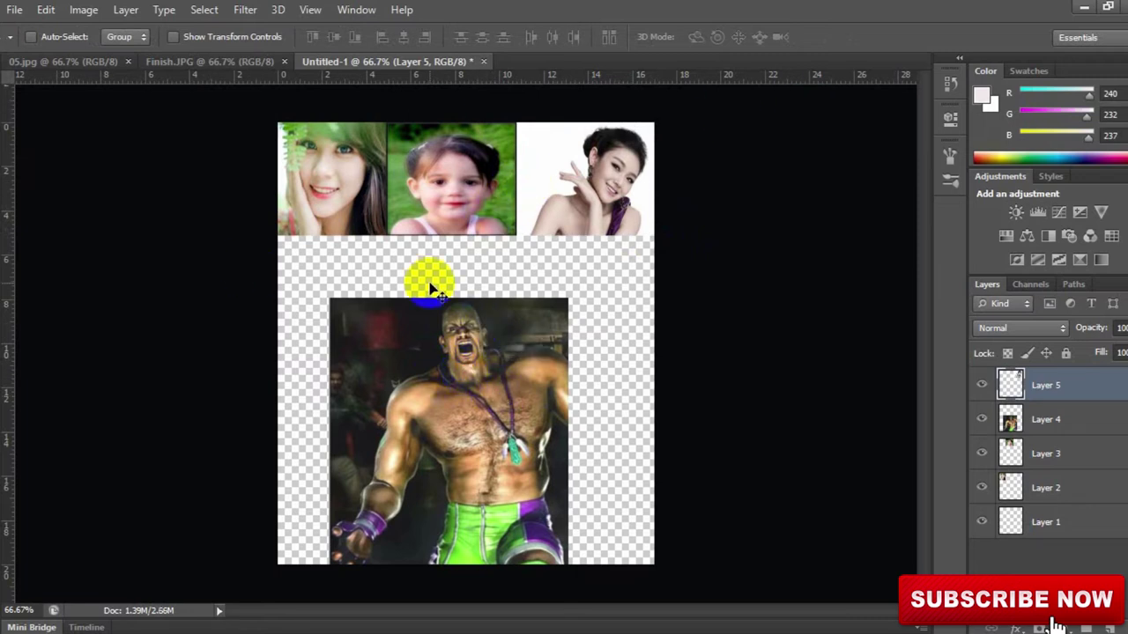
- Shrink the corner portrait and the young girl's photo to a matching smaller height, side by side
{"action": "left_click", "coordinate": [1072, 480]}
{"action": "key", "text": "ctrl+t"}
{"action": "left_click_drag", "start_coordinate": [381, 234], "coordinate": [373, 218]}
{"action": "key", "text": "Return"}
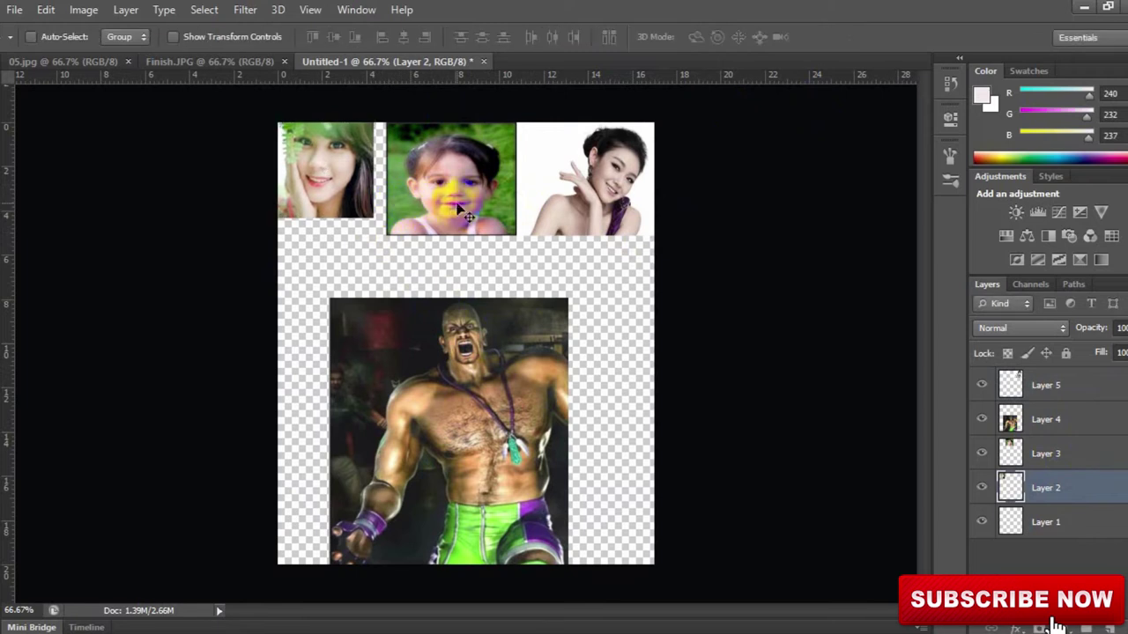
{"action": "left_click", "coordinate": [458, 209], "text": "ctrl"}
{"action": "key", "text": "ctrl+t"}
{"action": "left_click_drag", "start_coordinate": [516, 235], "coordinate": [466, 199]}
{"action": "key", "text": "Return"}
- Shrink the fighter picture to the row height and place it directly beside the young girl's photo
{"action": "left_click", "coordinate": [562, 403], "text": "ctrl"}
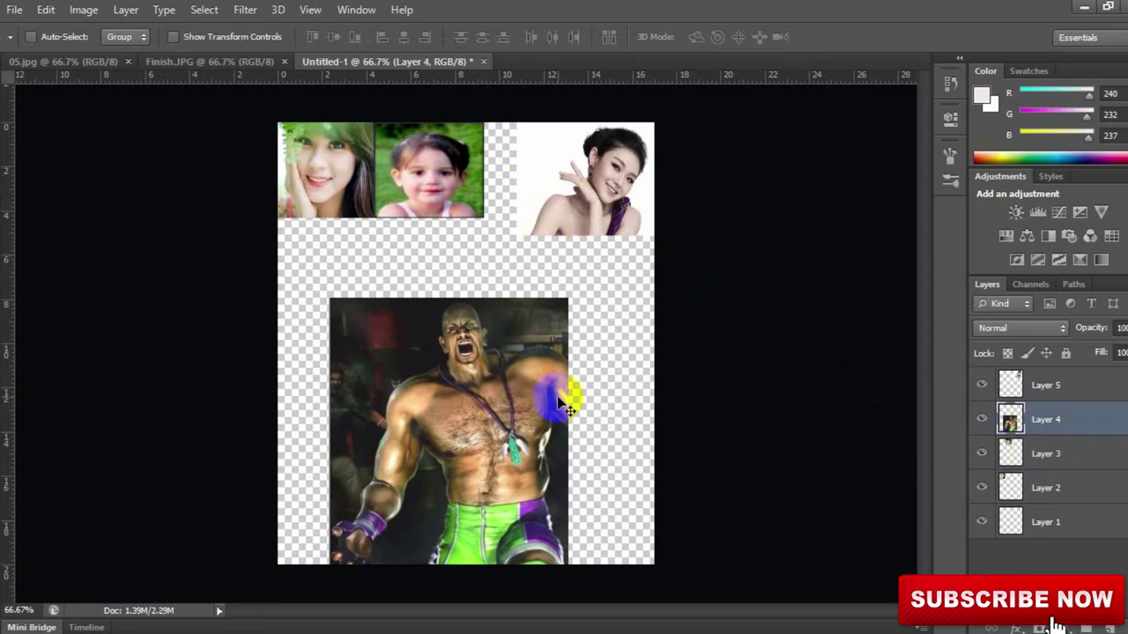
{"action": "key", "text": "ctrl+t"}
{"action": "left_click_drag", "start_coordinate": [568, 564], "coordinate": [547, 408]}
{"action": "left_click_drag", "start_coordinate": [465, 388], "coordinate": [523, 151]}
{"action": "left_click", "coordinate": [599, 192]}
{"action": "key", "text": "Return"}
- Resize the white-background photo to the row height and place it as the last picture in the row
{"action": "left_click", "coordinate": [1087, 385]}
{"action": "left_click_drag", "start_coordinate": [577, 176], "coordinate": [459, 353]}
{"action": "key", "text": "ctrl+t"}
{"action": "left_click_drag", "start_coordinate": [411, 302], "coordinate": [431, 307]}
{"action": "left_click_drag", "start_coordinate": [490, 348], "coordinate": [568, 174]}
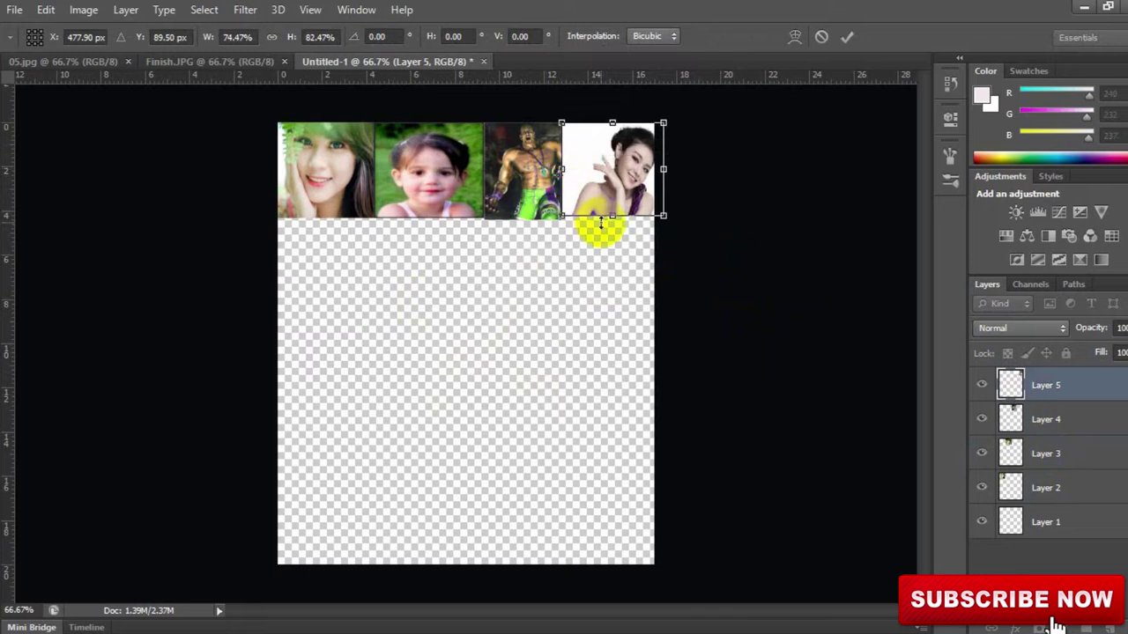
{"action": "key", "text": "Return"}
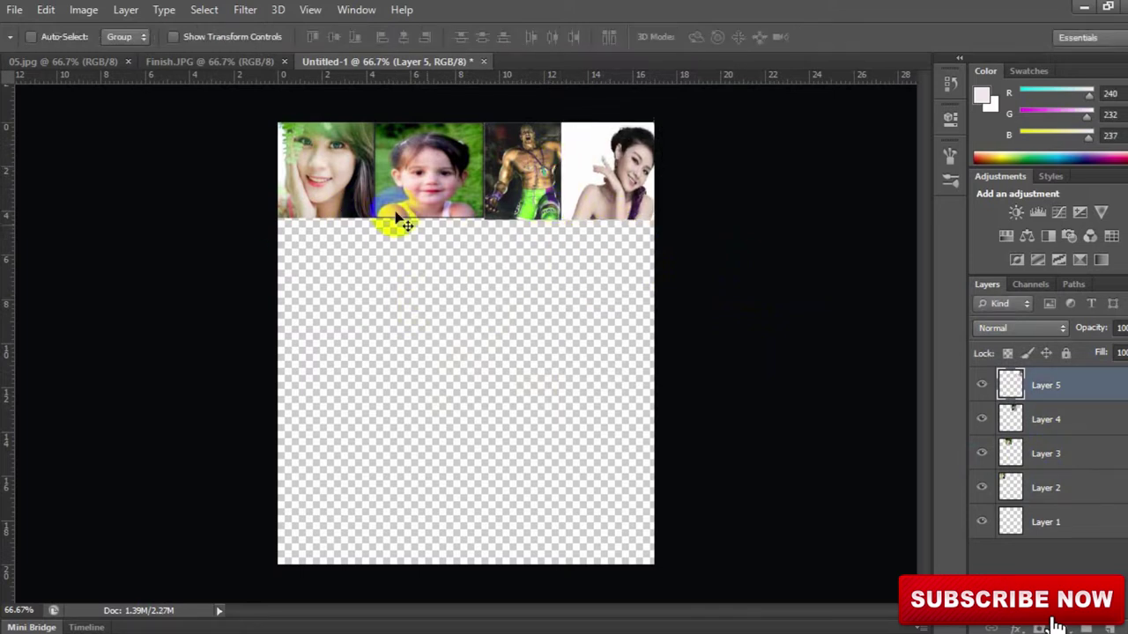
{"action": "left_click", "coordinate": [1048, 420], "text": "ctrl"}
{"action": "left_click", "coordinate": [1062, 452], "text": "ctrl"}
{"action": "left_click", "coordinate": [1051, 494], "text": "ctrl"}
{"action": "left_click_drag", "start_coordinate": [420, 181], "coordinate": [414, 374]}
{"action": "left_click_drag", "start_coordinate": [414, 374], "coordinate": [418, 557]}
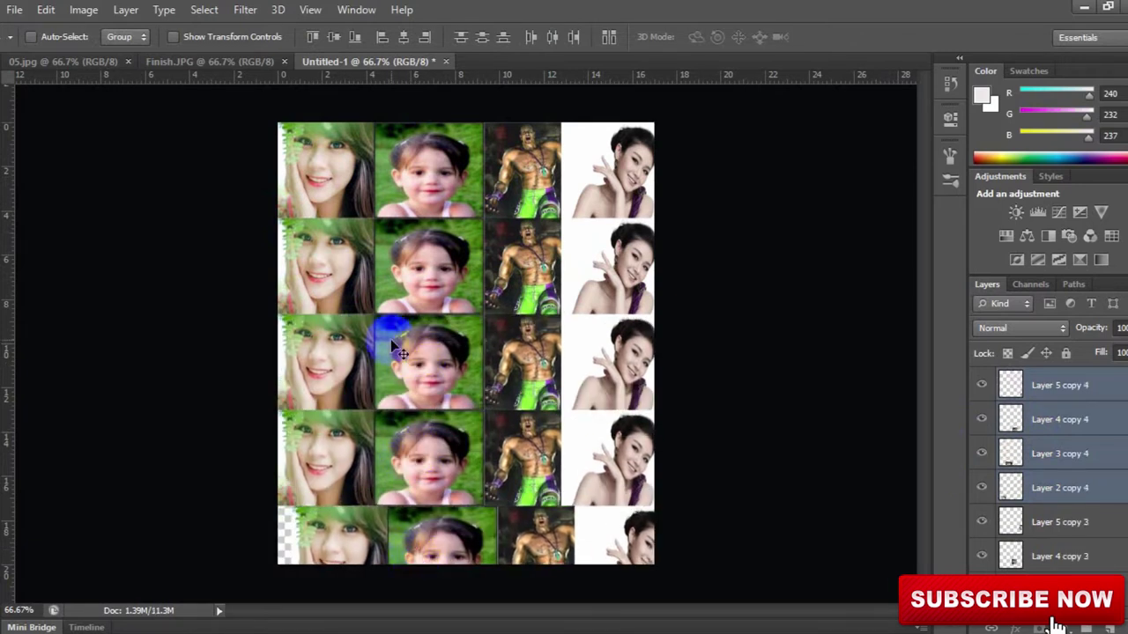
{"action": "key", "text": "ctrl+z"}
{"action": "key", "text": "ctrl+z"}
{"action": "key", "text": "ctrl+alt+z"}
{"action": "key", "text": "ctrl+alt+z"}
{"action": "key", "text": "ctrl+alt+z"}
{"action": "key", "text": "ctrl+alt+z"}
- Merge the four photo layers, Layer 5 through Layer 2, into a single layer
{"action": "left_click", "coordinate": [1039, 421]}
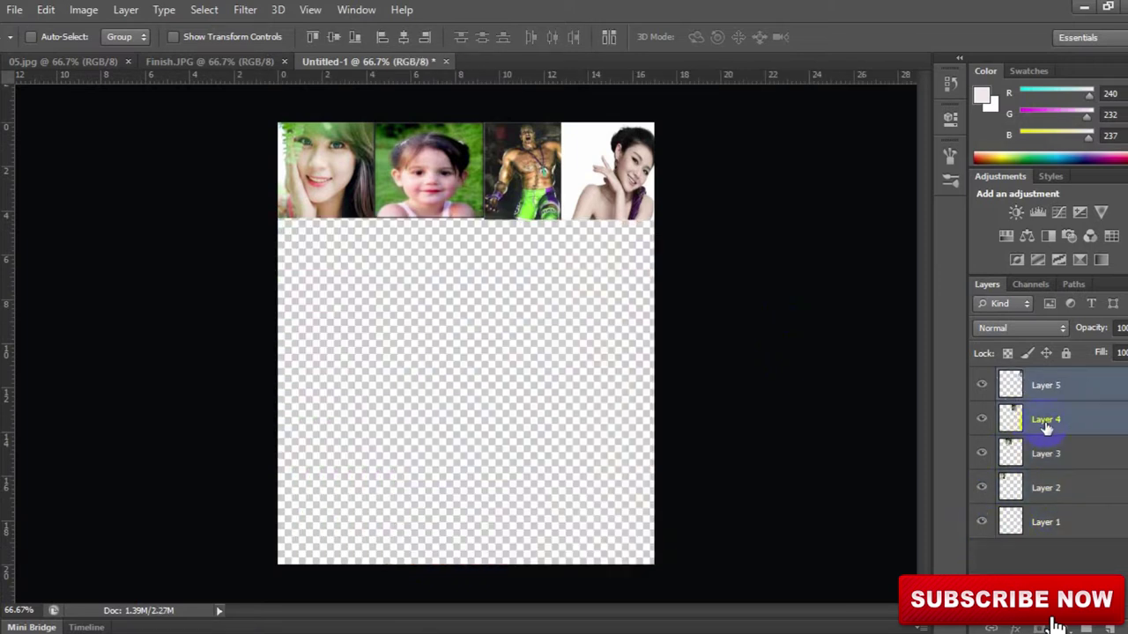
{"action": "left_click", "coordinate": [1040, 487], "text": "shift"}
{"action": "key", "text": "ctrl+e"}
- Duplicate the merged photo row four times downward, spacing the copies so five rows fill the canvas
{"action": "left_click_drag", "start_coordinate": [432, 179], "coordinate": [426, 270]}
{"action": "left_click_drag", "start_coordinate": [431, 265], "coordinate": [432, 363]}
{"action": "left_click", "coordinate": [473, 286], "text": "ctrl"}
{"action": "left_click_drag", "start_coordinate": [472, 290], "coordinate": [424, 257]}
{"action": "left_click_drag", "start_coordinate": [431, 391], "coordinate": [452, 525]}
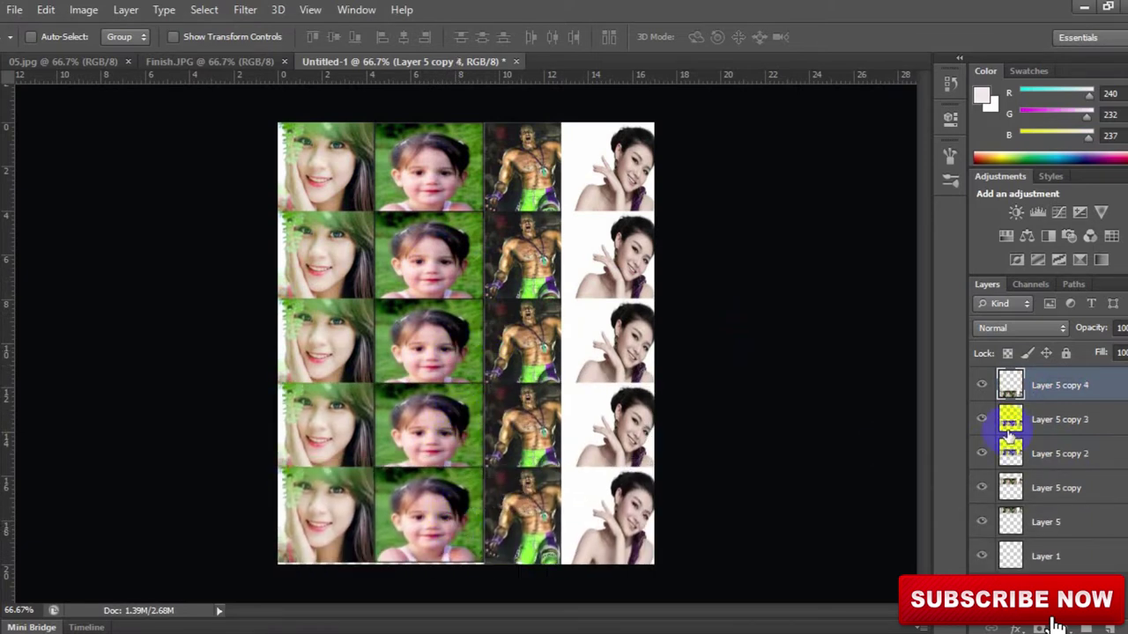
- Nudge the fourth and fifth photo rows down so all five rows fill the canvas evenly to its bottom edge
{"action": "left_click_drag", "start_coordinate": [423, 418], "coordinate": [425, 426]}
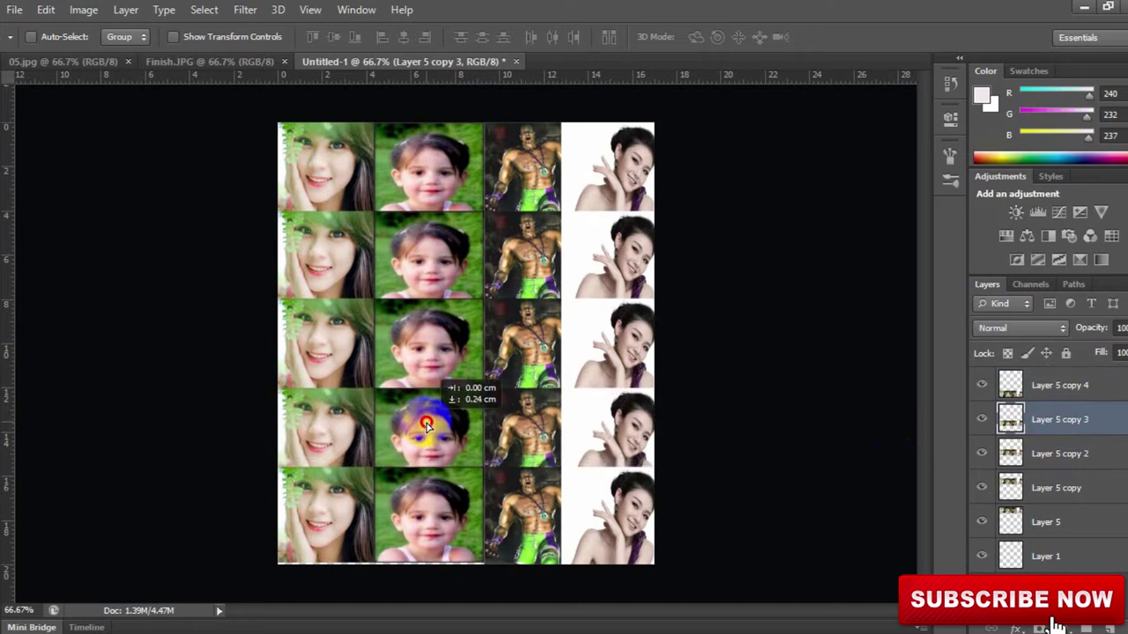
{"action": "left_click", "coordinate": [907, 405]}
{"action": "left_click_drag", "start_coordinate": [415, 526], "coordinate": [416, 533]}
{"action": "left_click", "coordinate": [486, 440]}
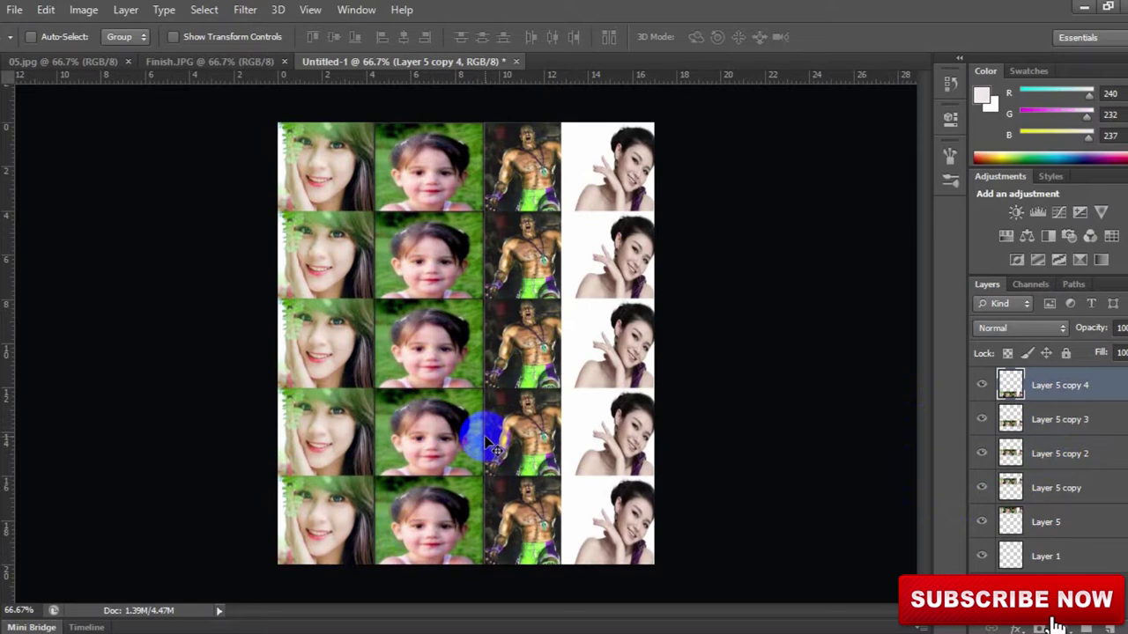
{"action": "left_click", "coordinate": [777, 426]}
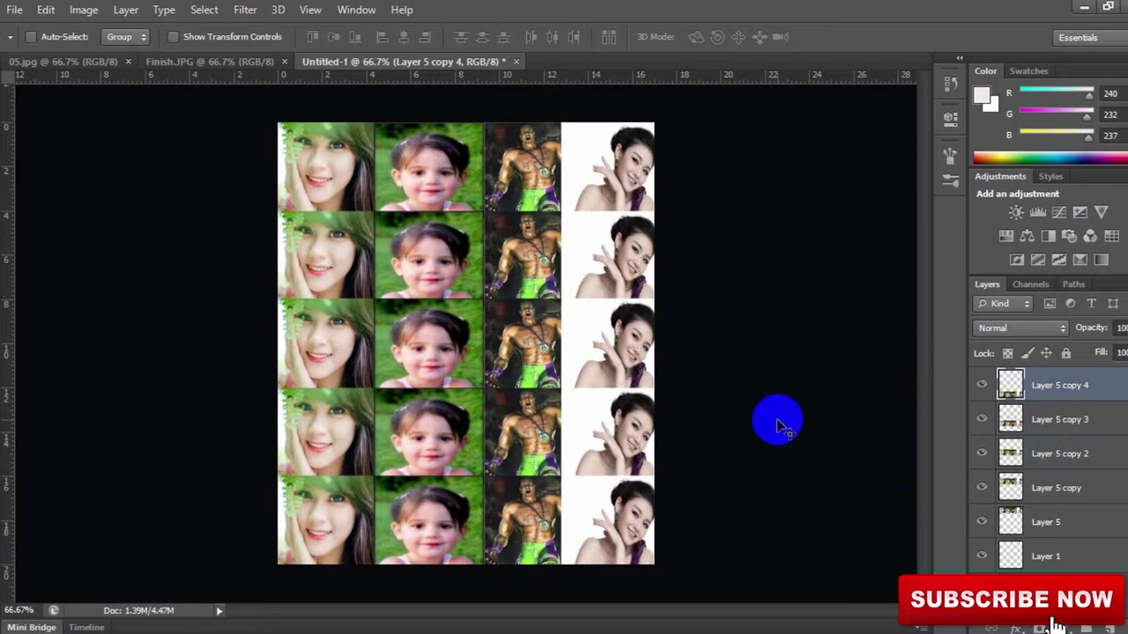
- Flip the third and fifth photo rows horizontally and merge all layers into a single layer
{"action": "right_click", "coordinate": [1048, 393]}
{"action": "left_click", "coordinate": [452, 511]}
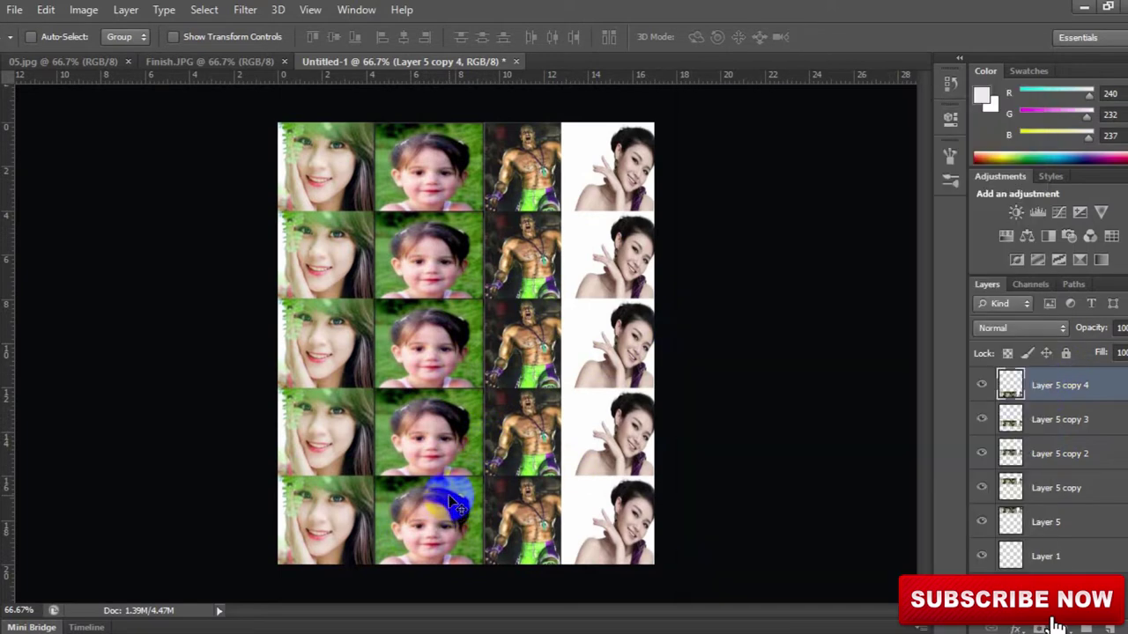
{"action": "key", "text": "ctrl+t"}
{"action": "right_click", "coordinate": [447, 499]}
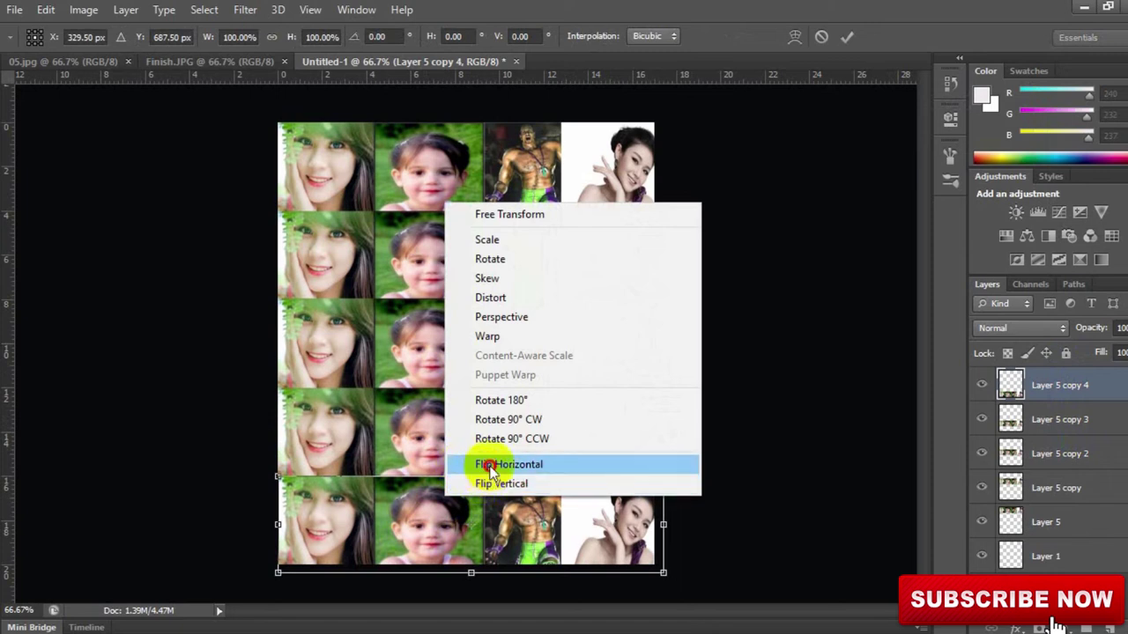
{"action": "left_click", "coordinate": [490, 467]}
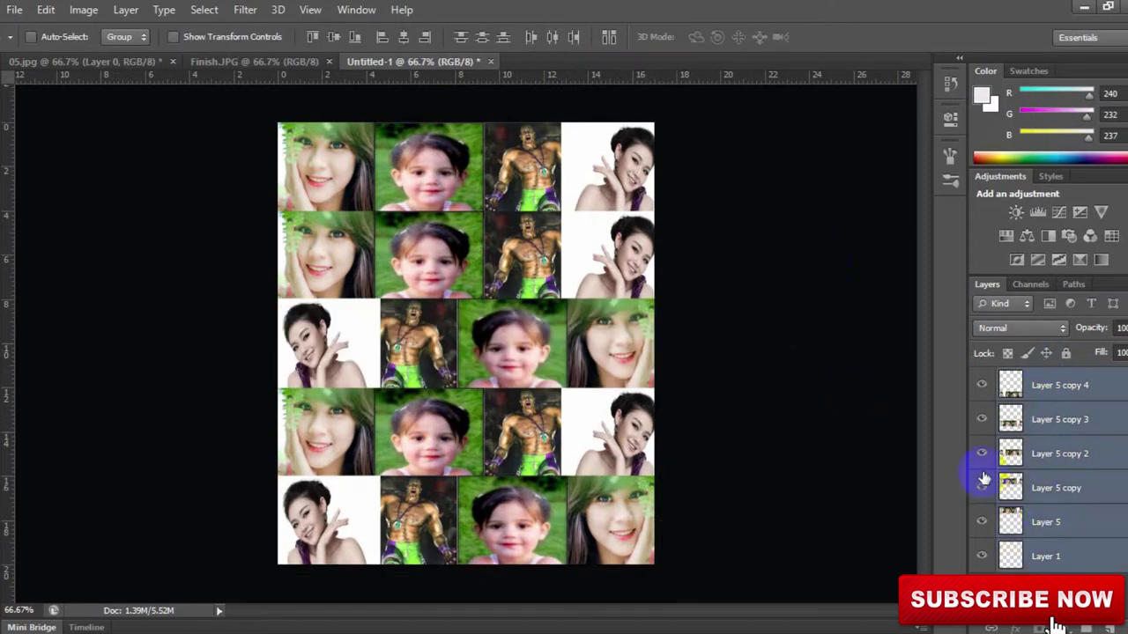
{"action": "key", "text": "ctrl+e"}
{"action": "left_click_drag", "start_coordinate": [533, 351], "coordinate": [516, 326]}
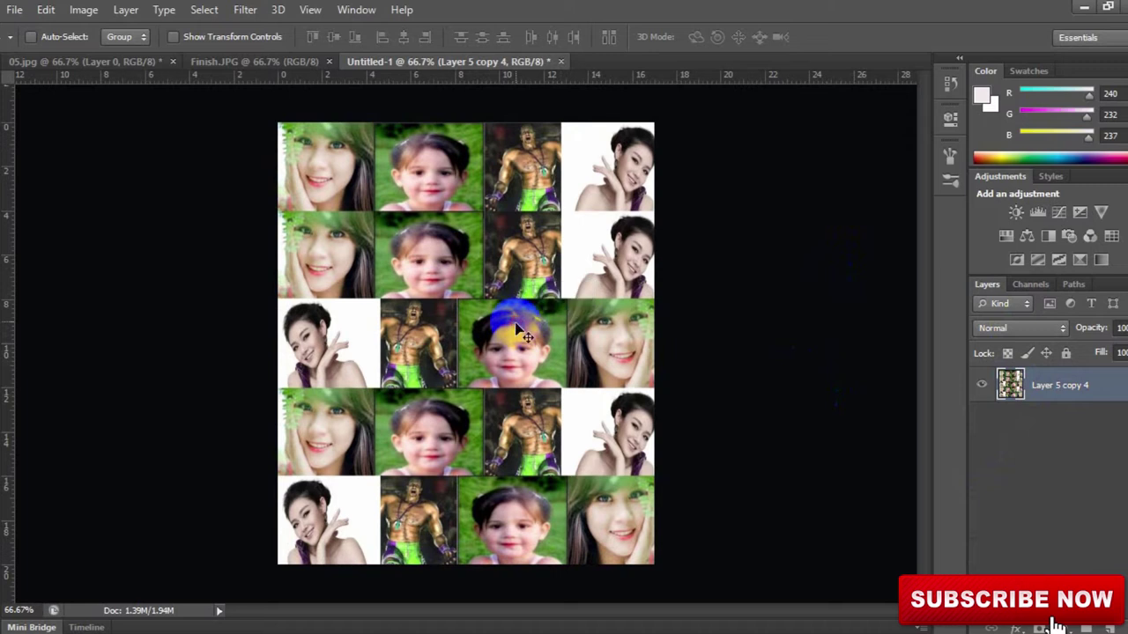
{"action": "key", "text": "m"}
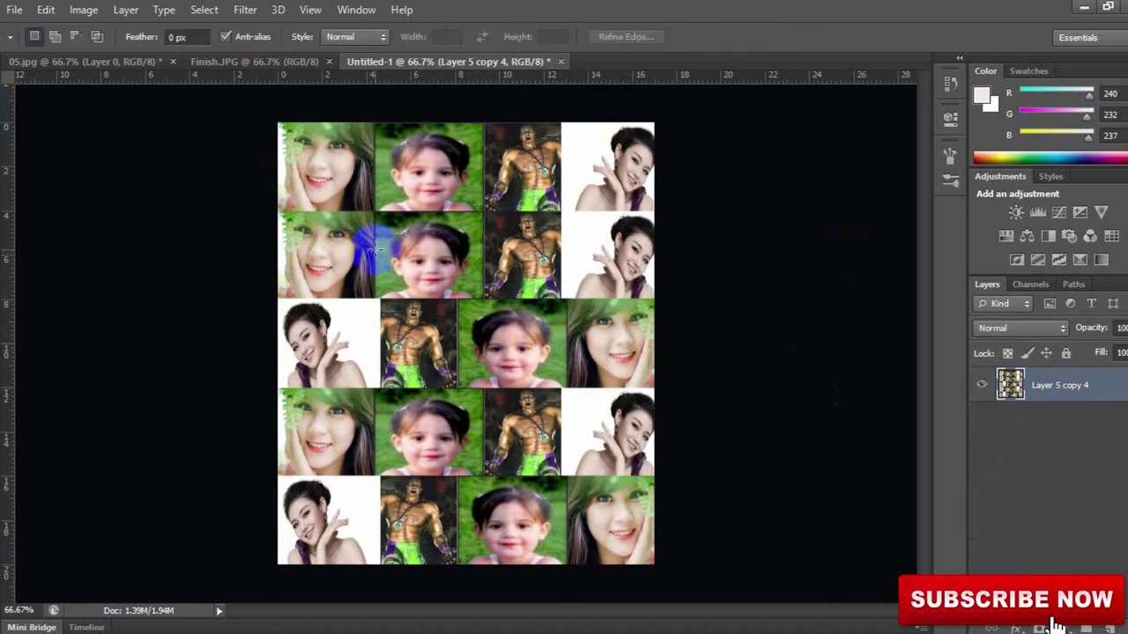
{"action": "left_click_drag", "start_coordinate": [317, 208], "coordinate": [672, 612]}
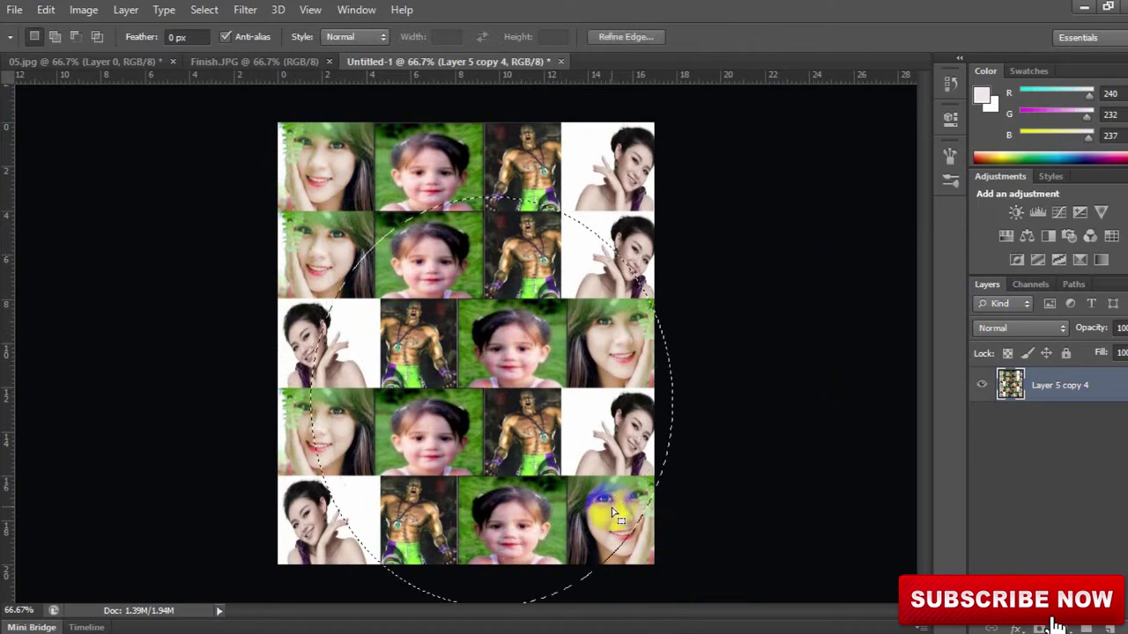
{"action": "left_click", "coordinate": [570, 484]}
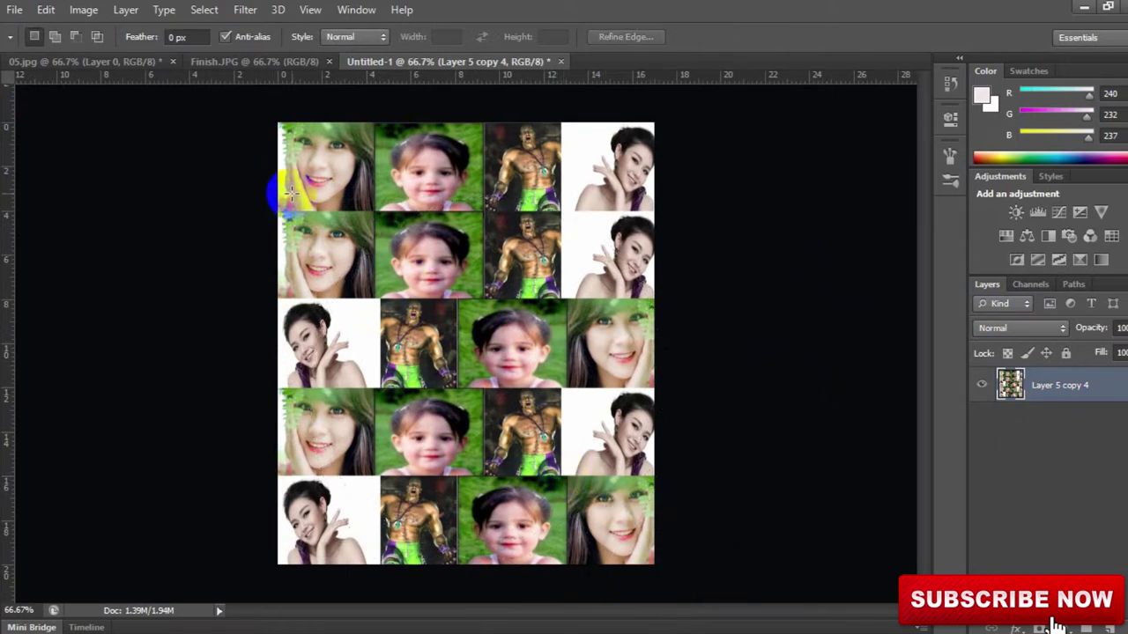
- Draw a circular selection nearly as wide as the photo grid and centre it over the grid
{"action": "left_click_drag", "start_coordinate": [291, 192], "coordinate": [638, 606]}
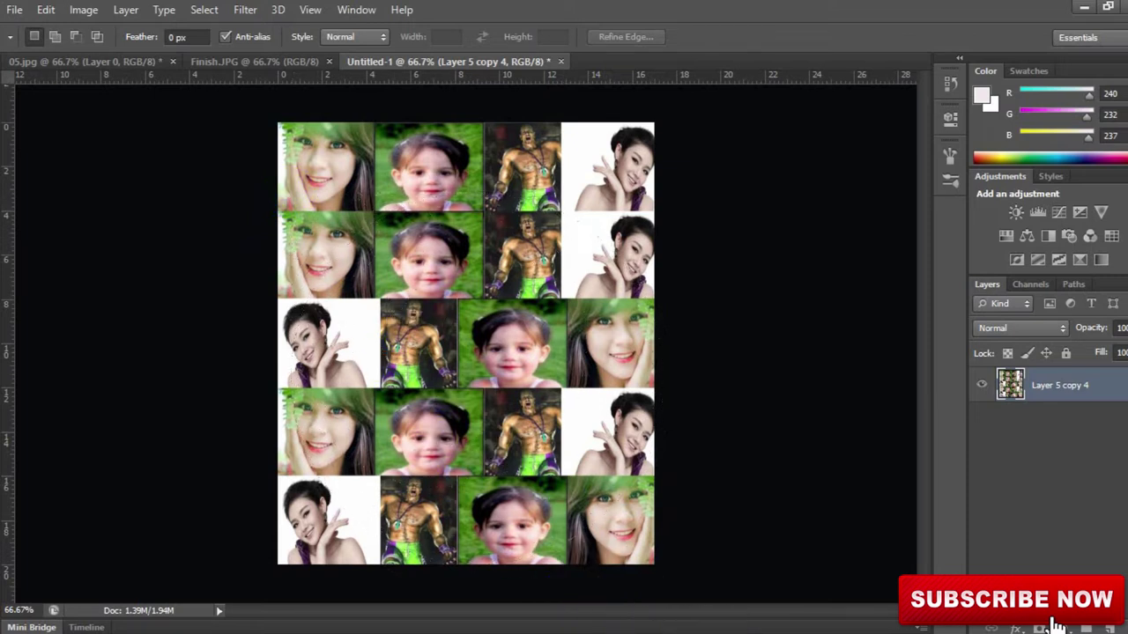
{"action": "key", "text": "ctrl+z"}
{"action": "left_click_drag", "start_coordinate": [558, 478], "coordinate": [542, 483]}
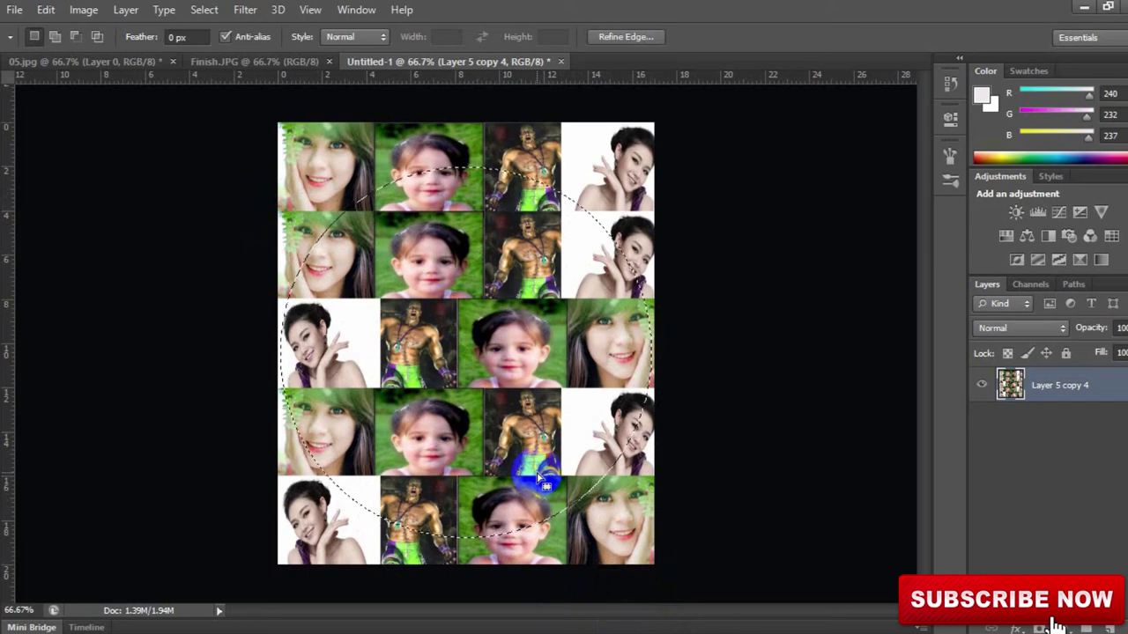
{"action": "left_click", "coordinate": [533, 514]}
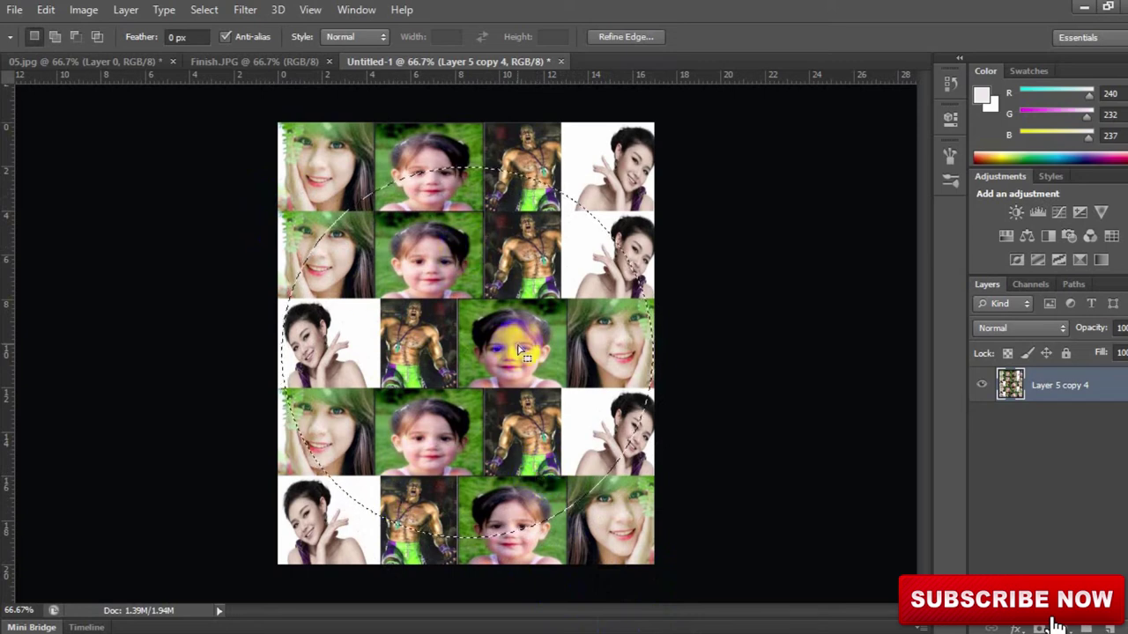
- Apply the Spherize distortion to the circular selection with amount 100% and mode Normal
{"action": "left_click", "coordinate": [245, 10]}
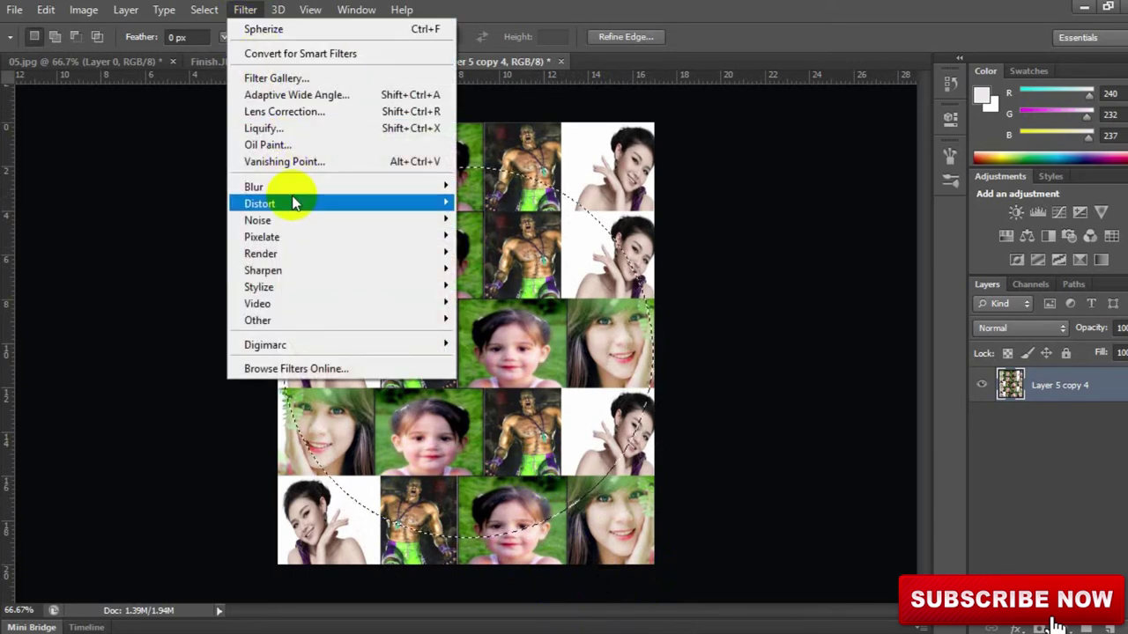
{"action": "mouse_move", "coordinate": [293, 212]}
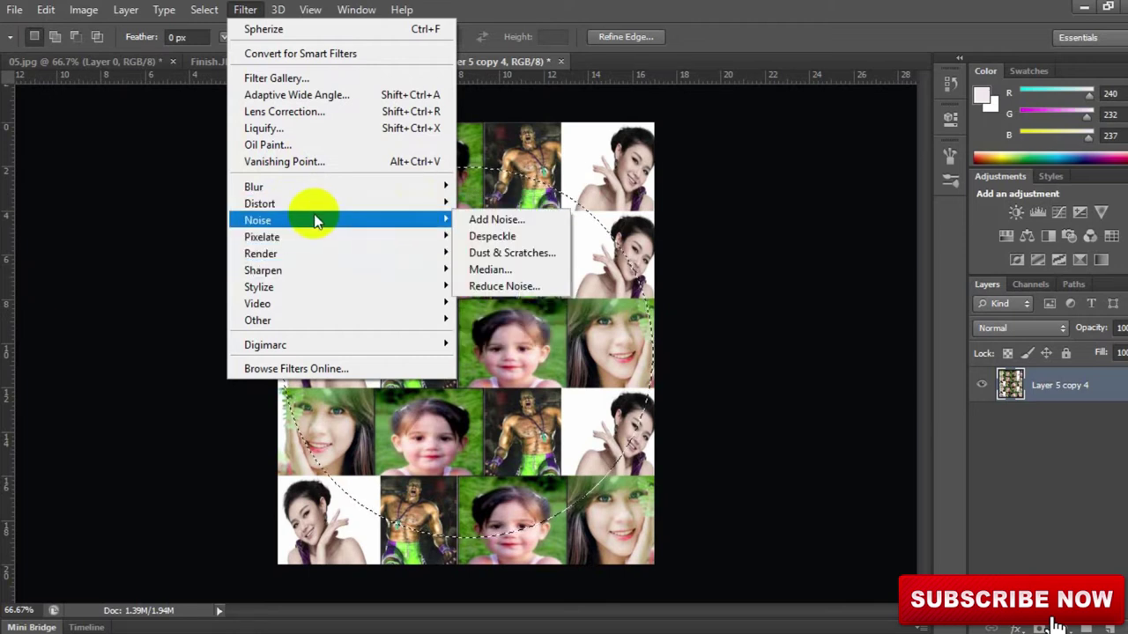
{"action": "mouse_move", "coordinate": [345, 208]}
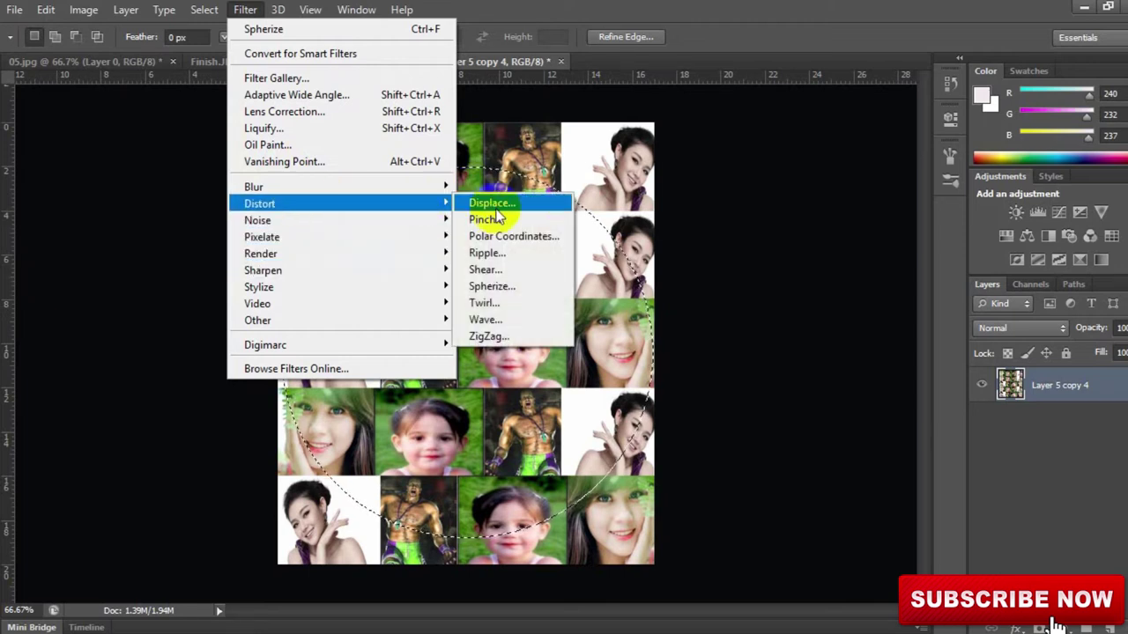
{"action": "left_click", "coordinate": [521, 296]}
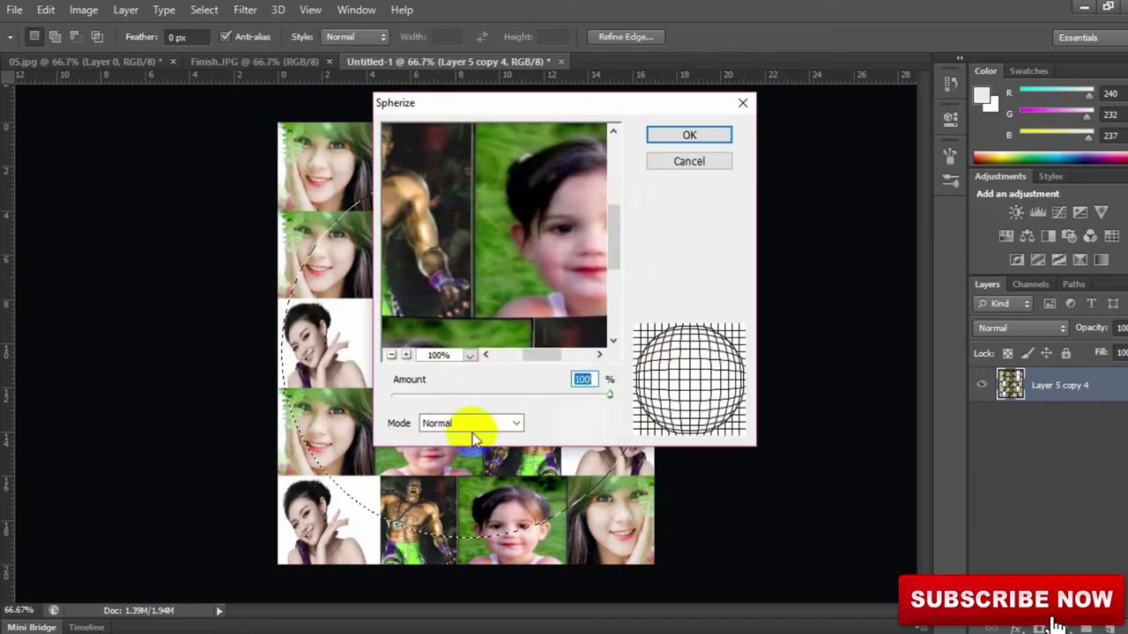
{"action": "left_click", "coordinate": [672, 134]}
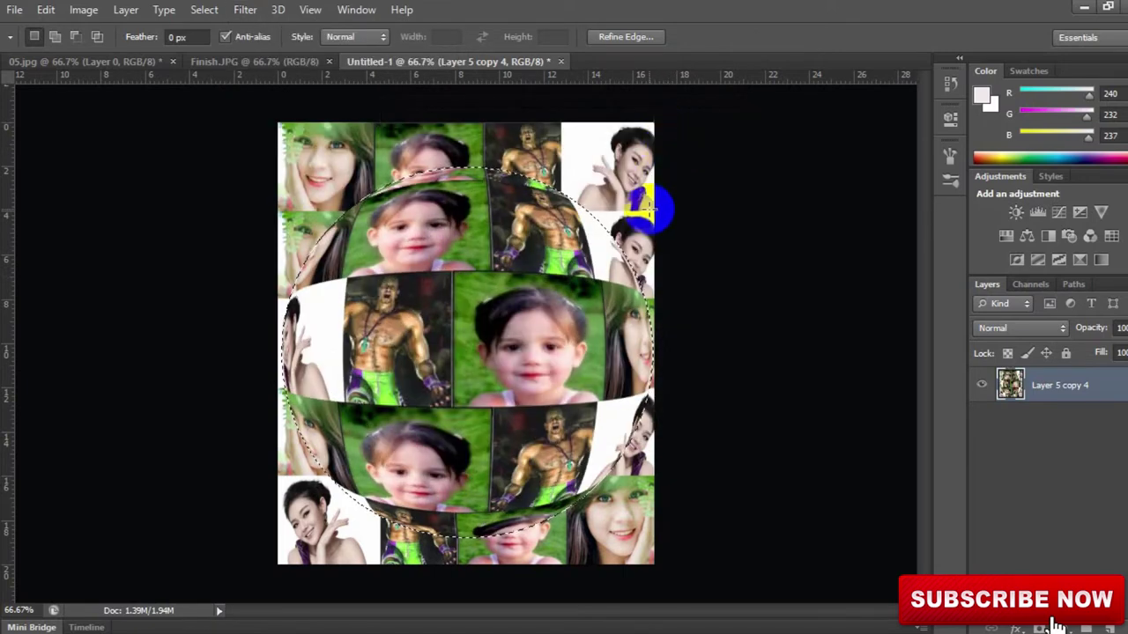
- Move the spherized globe into the 05.jpg sea image, shrink it proportionally, and place it in the upper half above the water
{"action": "key", "text": "v"}
{"action": "left_click_drag", "start_coordinate": [430, 305], "coordinate": [453, 261]}
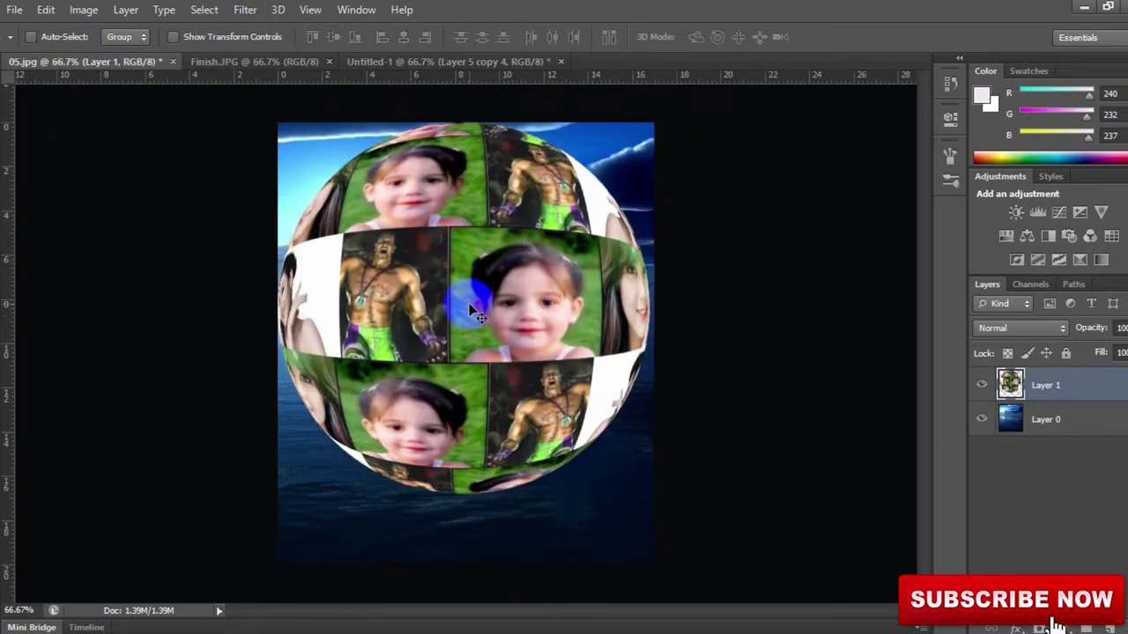
{"action": "key", "text": "ctrl+t"}
{"action": "left_click_drag", "start_coordinate": [646, 485], "coordinate": [588, 431]}
{"action": "left_click_drag", "start_coordinate": [518, 357], "coordinate": [517, 314]}
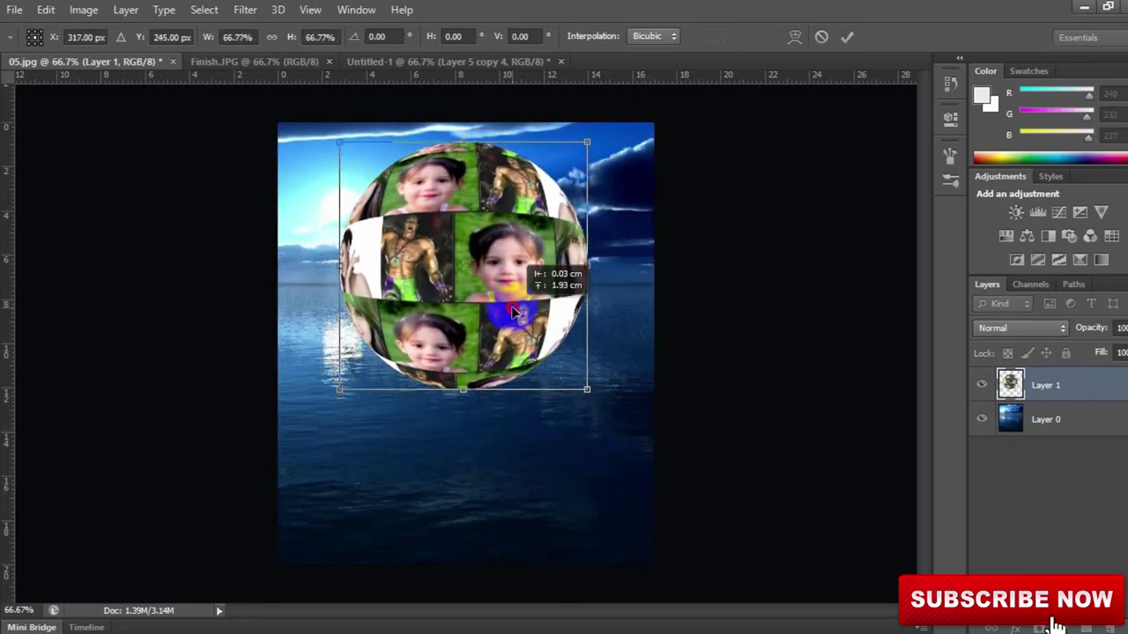
{"action": "left_click_drag", "start_coordinate": [585, 391], "coordinate": [579, 382]}
{"action": "left_click_drag", "start_coordinate": [486, 296], "coordinate": [462, 284]}
{"action": "key", "text": "Return"}
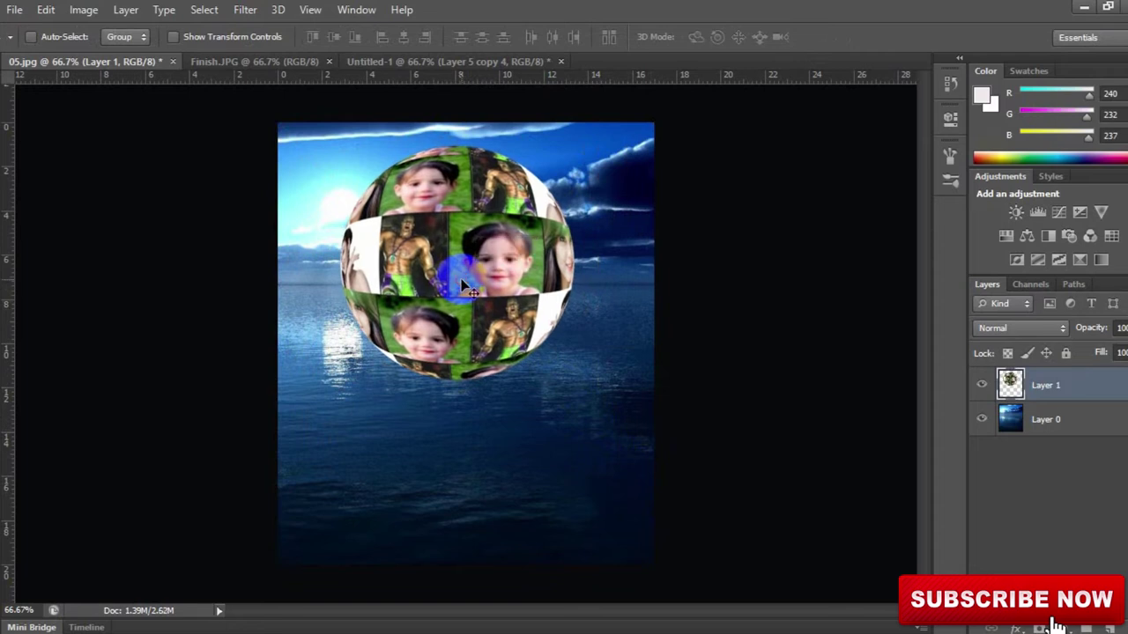
- Duplicate the globe layer and move the copy about 10.56 cm straight down, directly below the original globe
{"action": "key", "text": "ctrl+j"}
{"action": "left_click_drag", "start_coordinate": [489, 245], "coordinate": [489, 481]}
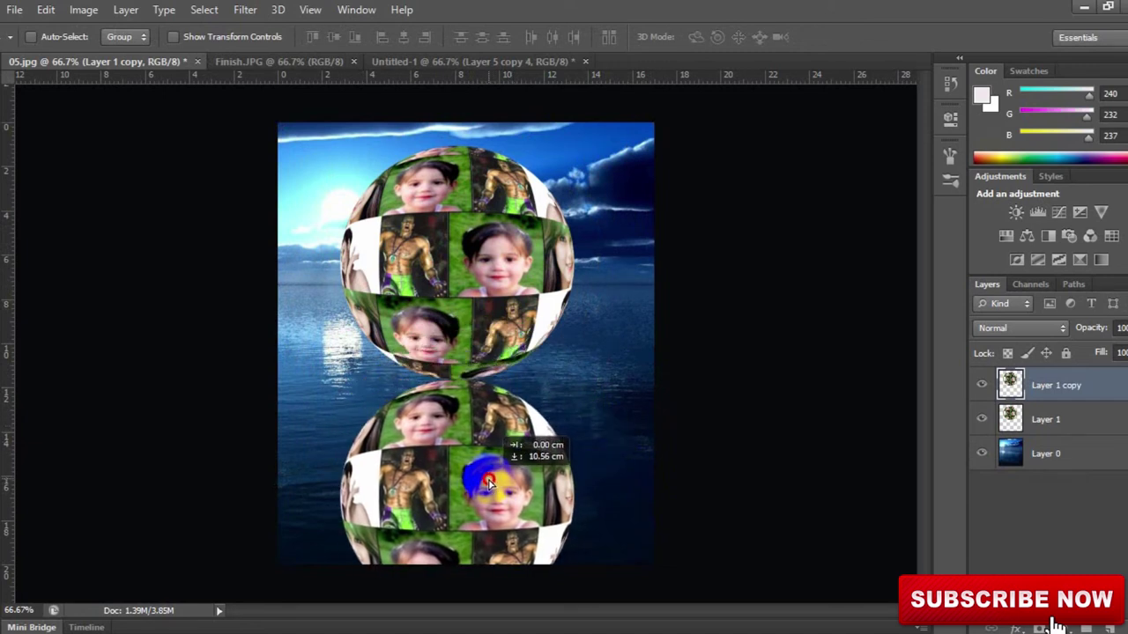
{"action": "left_click_drag", "start_coordinate": [489, 481], "coordinate": [487, 482]}
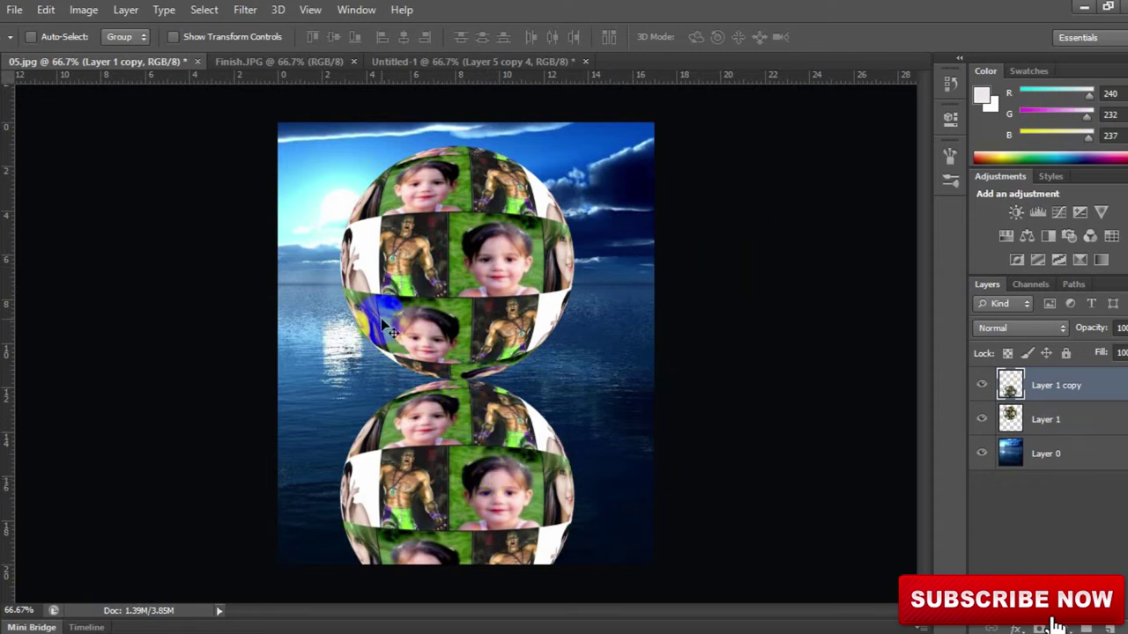
- Place Layer 1 above Layer 1 copy and nudge the lower globe up so it touches the original
{"action": "left_click", "coordinate": [1049, 423]}
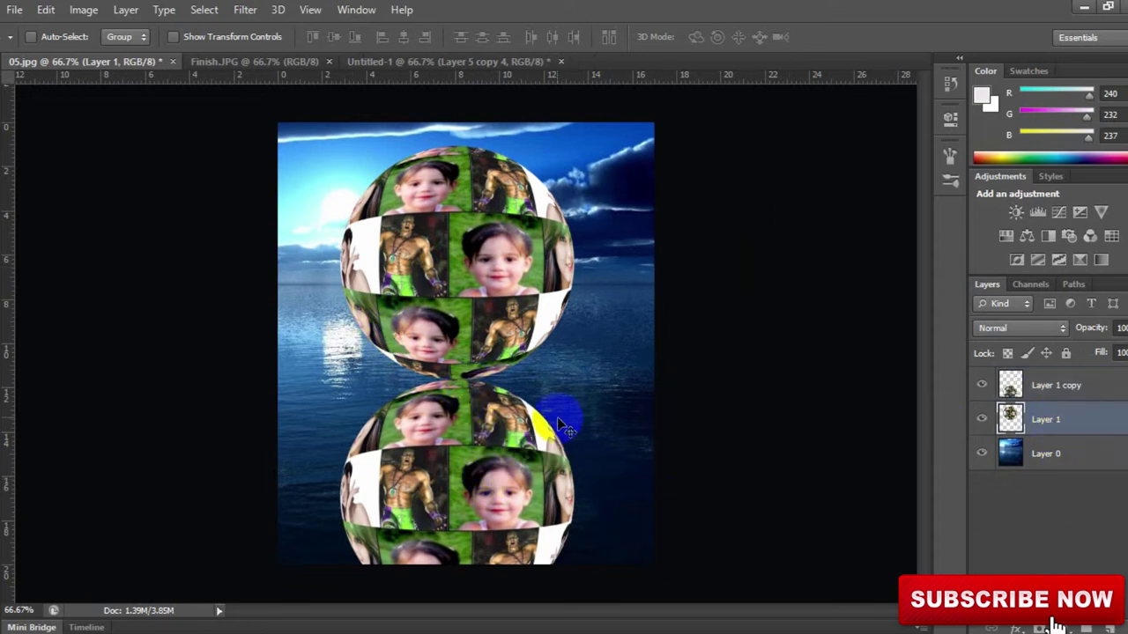
{"action": "left_click_drag", "start_coordinate": [1060, 421], "coordinate": [1062, 388]}
{"action": "left_click_drag", "start_coordinate": [485, 460], "coordinate": [498, 471]}
{"action": "left_click", "coordinate": [1053, 429]}
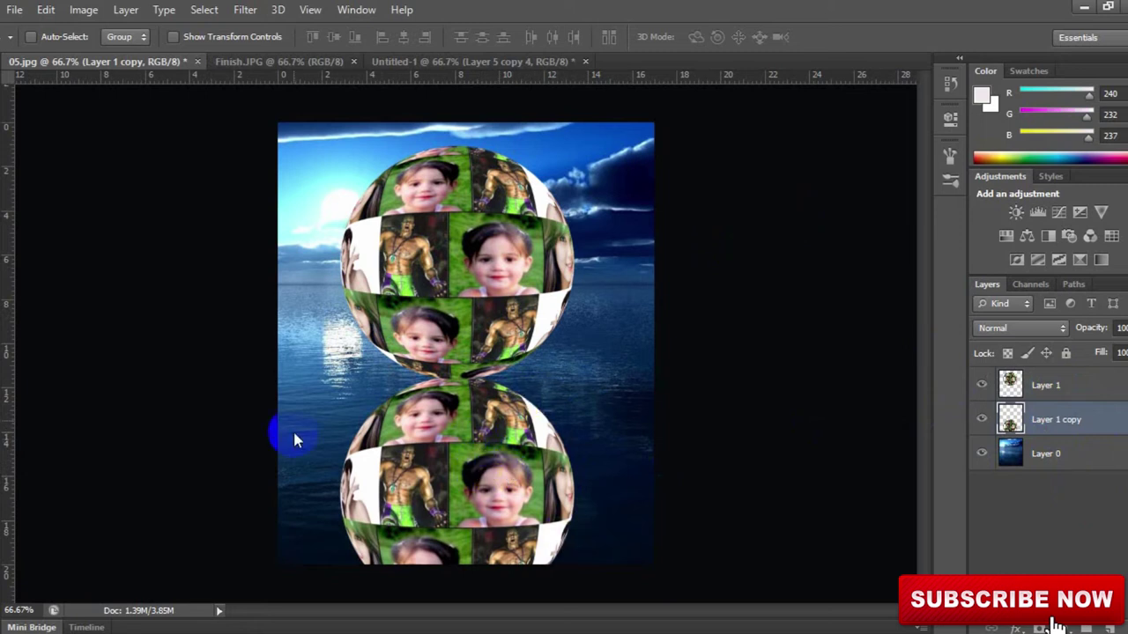
- Erase the lower part of the copied globe with a soft 100 px eraser and reduce that layer's opacity to 18%
{"action": "key", "text": "e"}
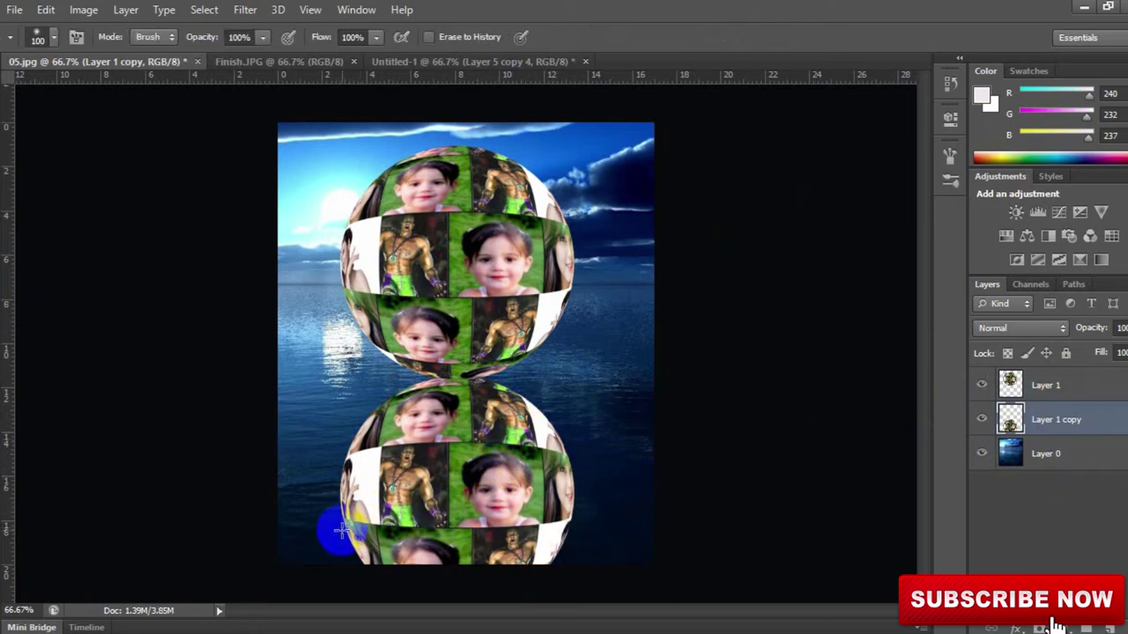
{"action": "mouse_move", "coordinate": [341, 526]}
{"action": "left_mouse_down"}
{"action": "mouse_move", "coordinate": [386, 556]}
{"action": "mouse_move", "coordinate": [457, 559]}
{"action": "mouse_move", "coordinate": [537, 549]}
{"action": "mouse_move", "coordinate": [604, 509]}
{"action": "mouse_move", "coordinate": [549, 552]}
{"action": "mouse_move", "coordinate": [408, 560]}
{"action": "mouse_move", "coordinate": [352, 534]}
{"action": "mouse_move", "coordinate": [396, 565]}
{"action": "mouse_move", "coordinate": [546, 561]}
{"action": "mouse_move", "coordinate": [596, 509]}
{"action": "mouse_move", "coordinate": [536, 559]}
{"action": "mouse_move", "coordinate": [325, 522]}
{"action": "mouse_move", "coordinate": [480, 553]}
{"action": "mouse_move", "coordinate": [566, 546]}
{"action": "mouse_move", "coordinate": [590, 532]}
{"action": "mouse_move", "coordinate": [607, 496]}
{"action": "mouse_move", "coordinate": [542, 538]}
{"action": "mouse_move", "coordinate": [435, 546]}
{"action": "mouse_move", "coordinate": [354, 526]}
{"action": "mouse_move", "coordinate": [269, 482]}
{"action": "mouse_move", "coordinate": [334, 505]}
{"action": "mouse_move", "coordinate": [355, 530]}
{"action": "mouse_move", "coordinate": [460, 544]}
{"action": "mouse_move", "coordinate": [559, 524]}
{"action": "left_mouse_up"}
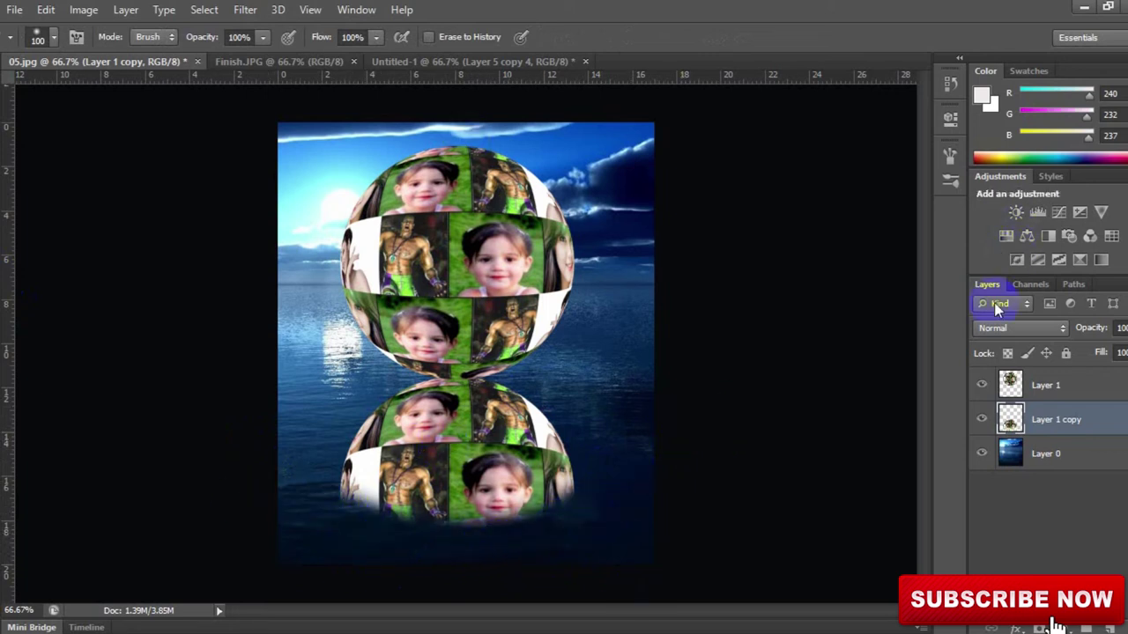
{"action": "left_click_drag", "start_coordinate": [1127, 351], "coordinate": [1081, 353]}
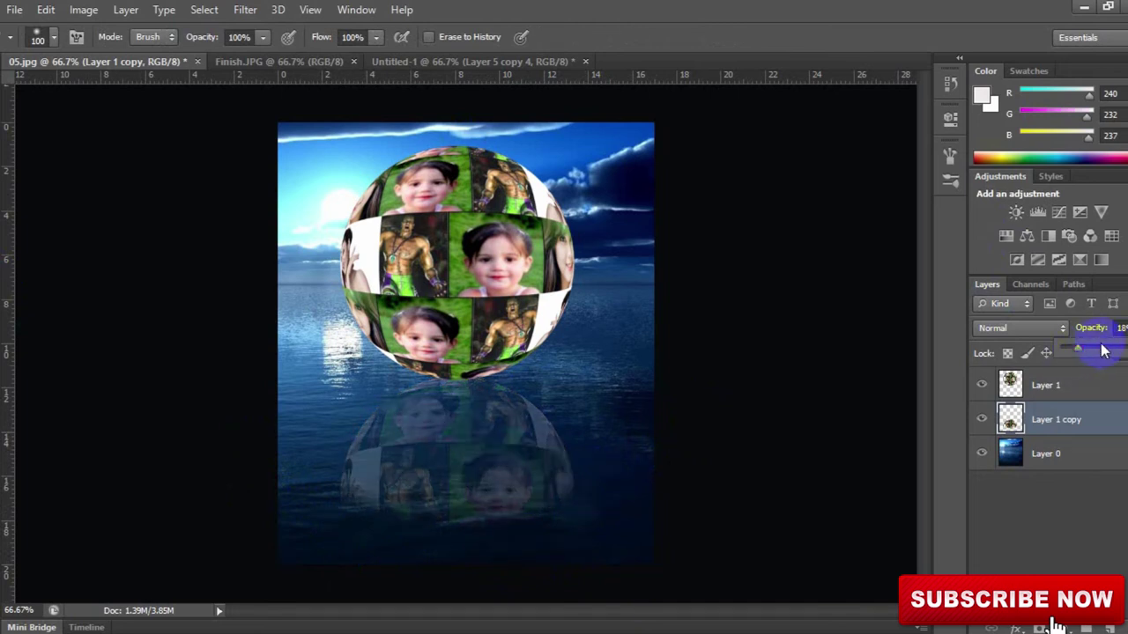
- Merge the Layer 1 globe and its Layer 1 copy reflection into one layer
{"action": "left_click", "coordinate": [1010, 386], "text": "ctrl"}
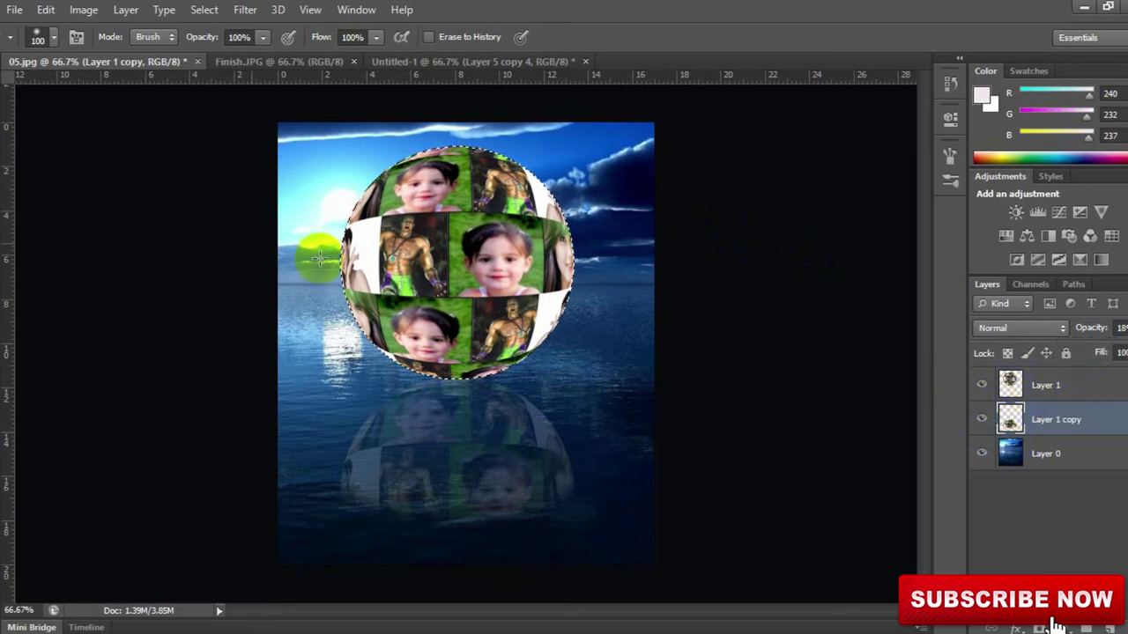
{"action": "left_click", "coordinate": [1051, 385]}
{"action": "left_click", "coordinate": [1052, 415], "text": "shift"}
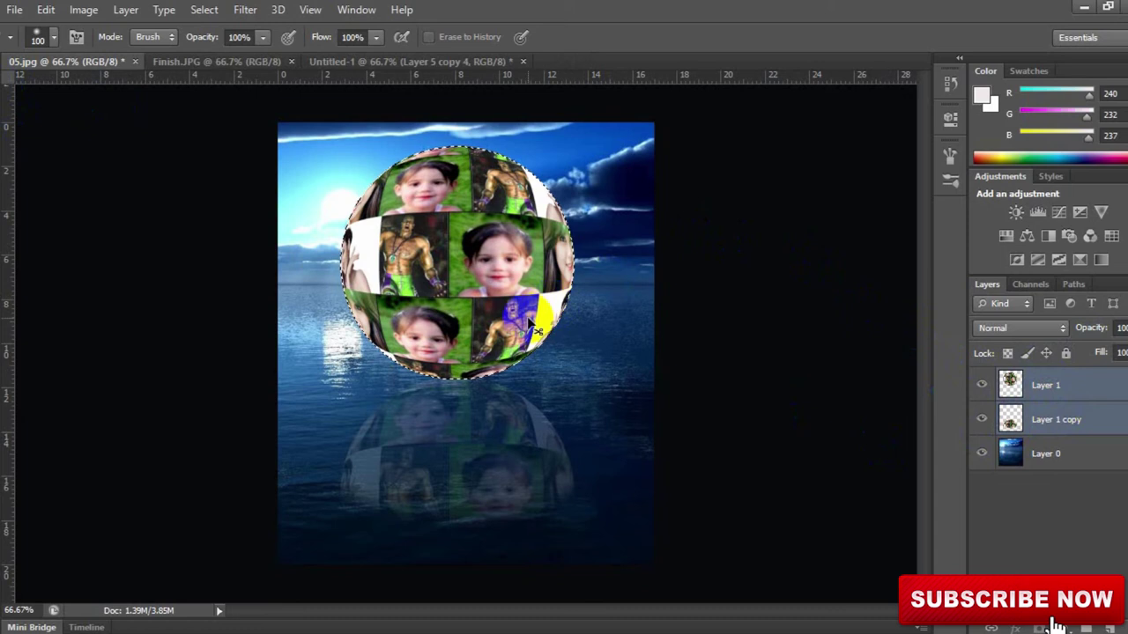
{"action": "key", "text": "ctrl+e"}
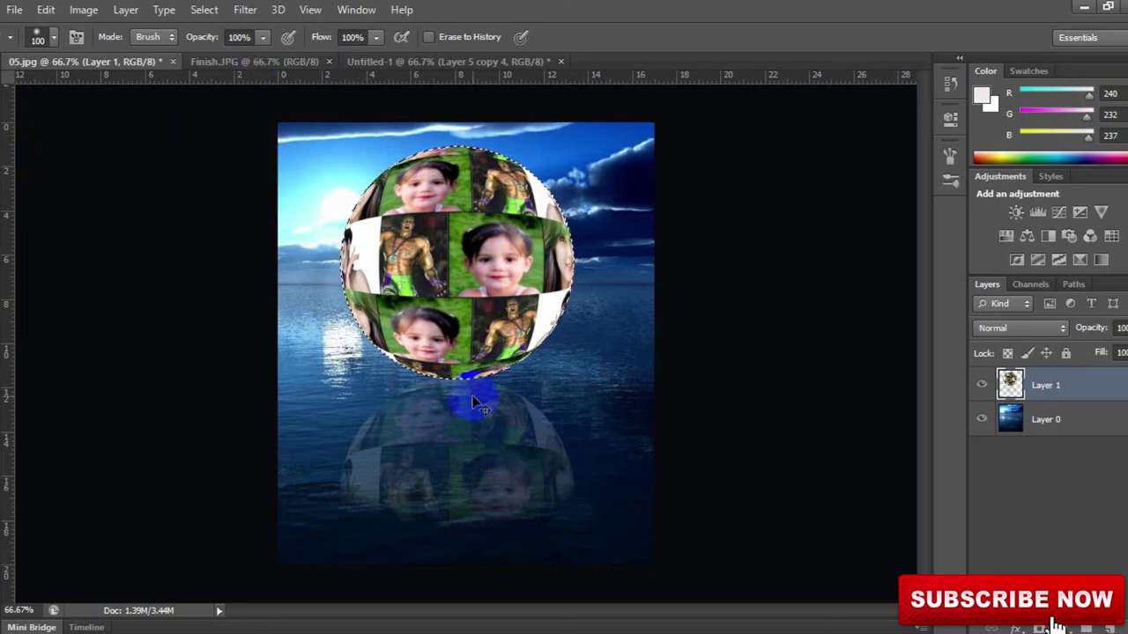
- Undo a trial eraser stroke across the globe and shift the merged globe with its reflection slightly to the right
{"action": "left_click_drag", "start_coordinate": [444, 282], "coordinate": [504, 283]}
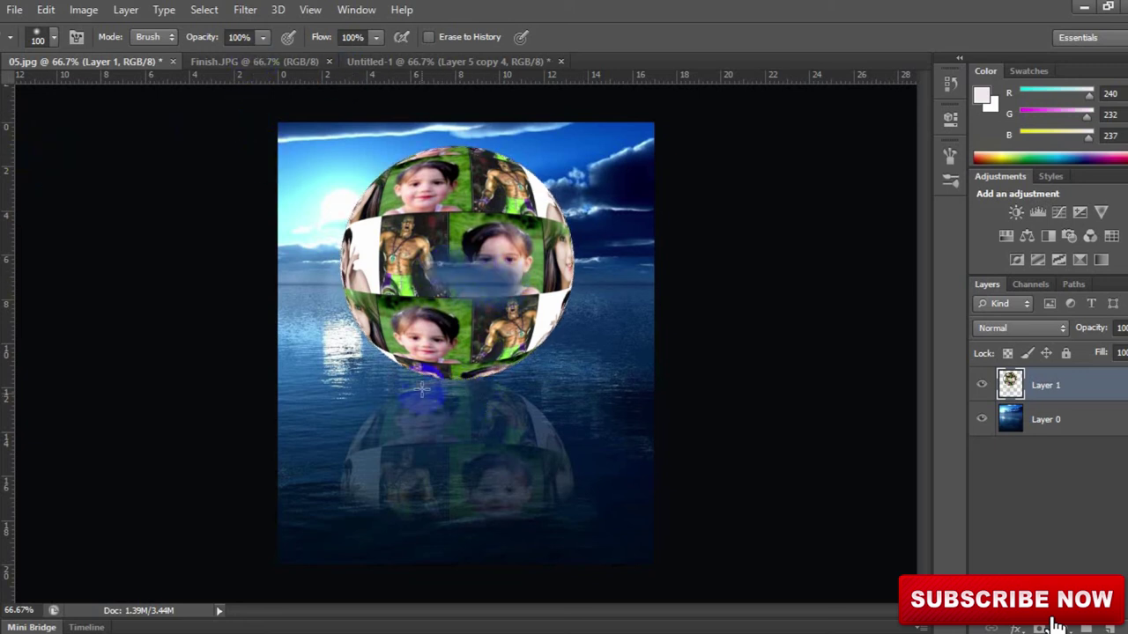
{"action": "key", "text": "ctrl+z"}
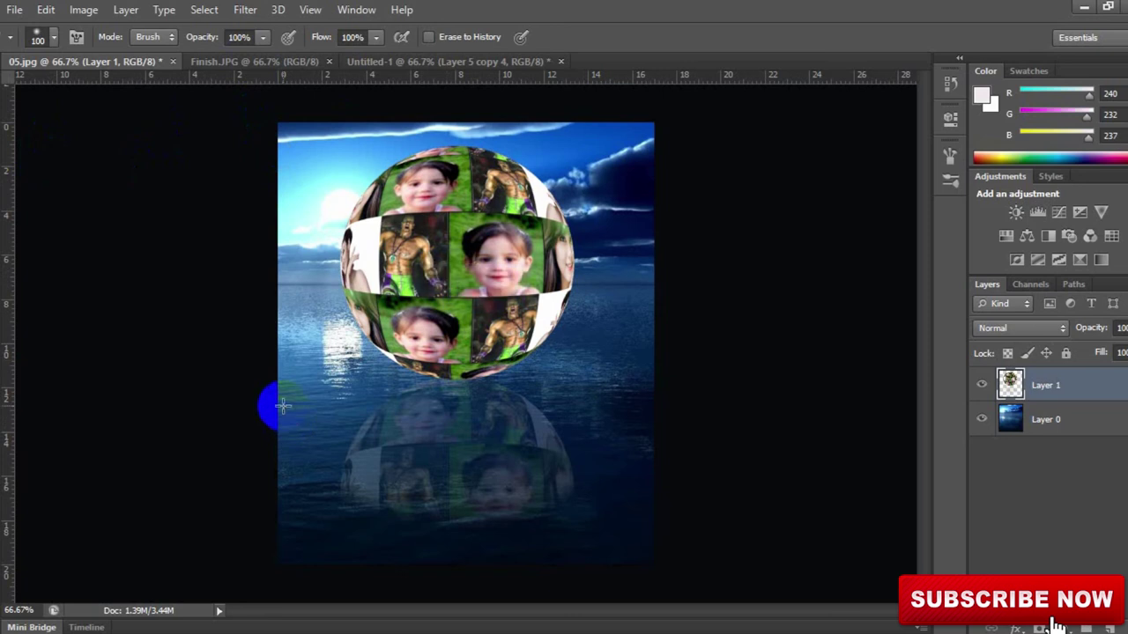
{"action": "key", "text": "v"}
{"action": "mouse_move", "coordinate": [465, 269]}
{"action": "left_mouse_down"}
{"action": "mouse_move", "coordinate": [485, 258]}
{"action": "mouse_move", "coordinate": [478, 242]}
{"action": "mouse_move", "coordinate": [471, 264]}
{"action": "mouse_move", "coordinate": [482, 268]}
{"action": "mouse_move", "coordinate": [496, 250]}
{"action": "left_mouse_up"}
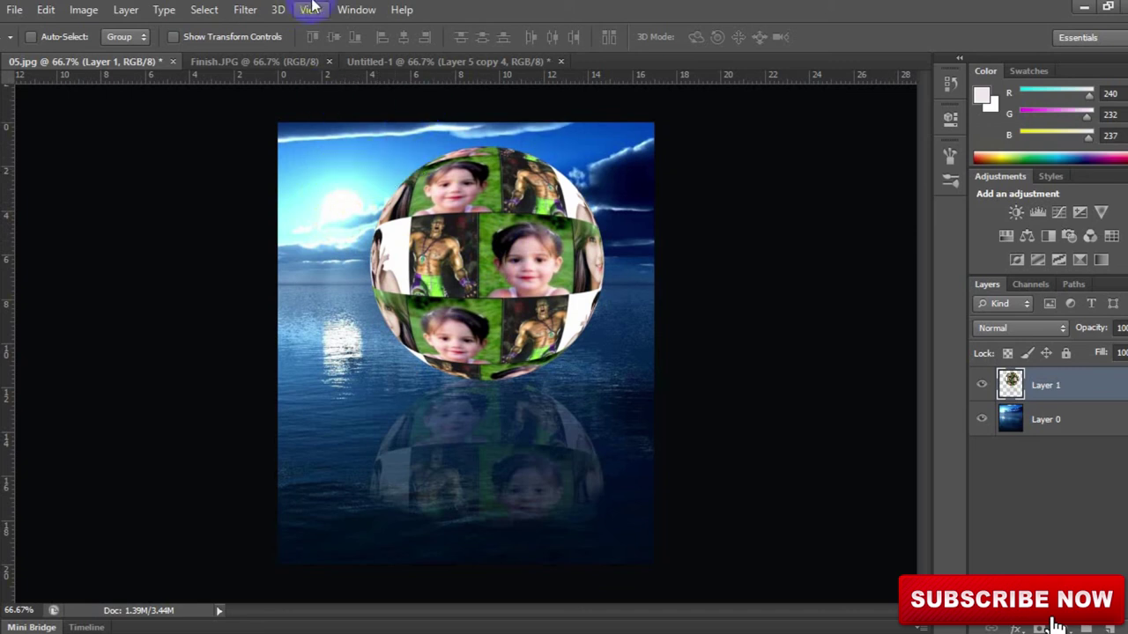
{"action": "left_click", "coordinate": [245, 13]}
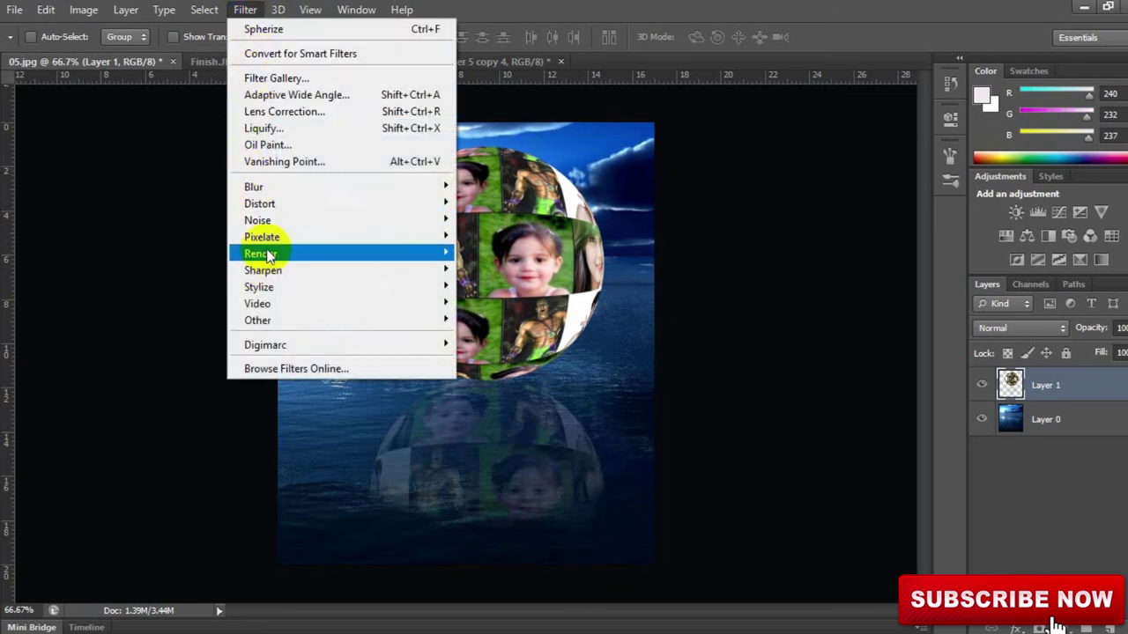
{"action": "mouse_move", "coordinate": [274, 254]}
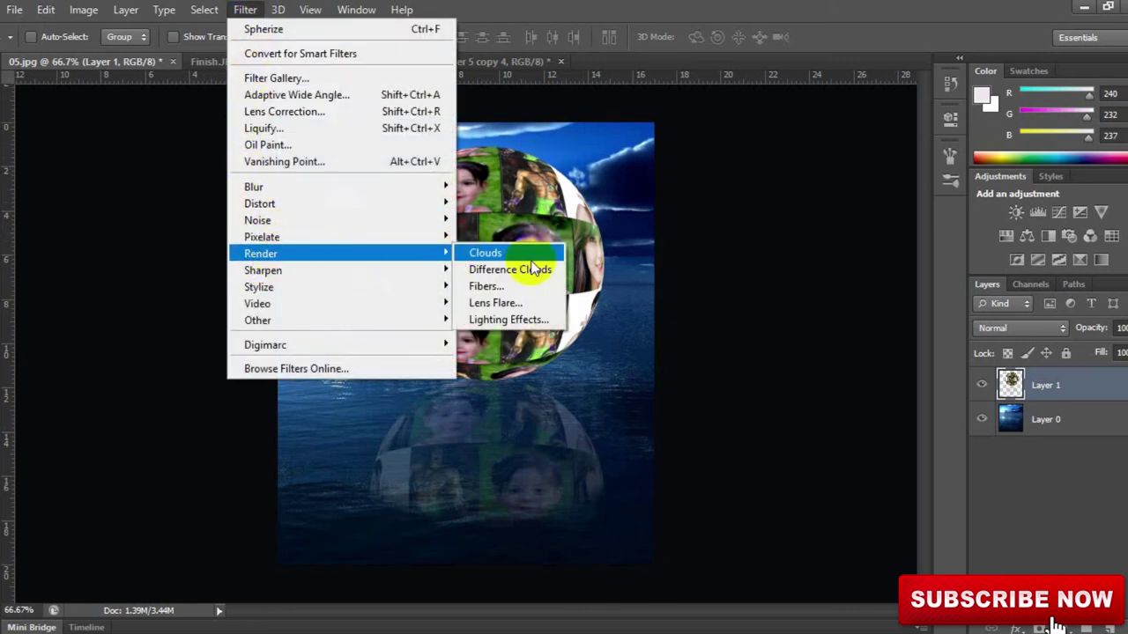
{"action": "left_click", "coordinate": [518, 303]}
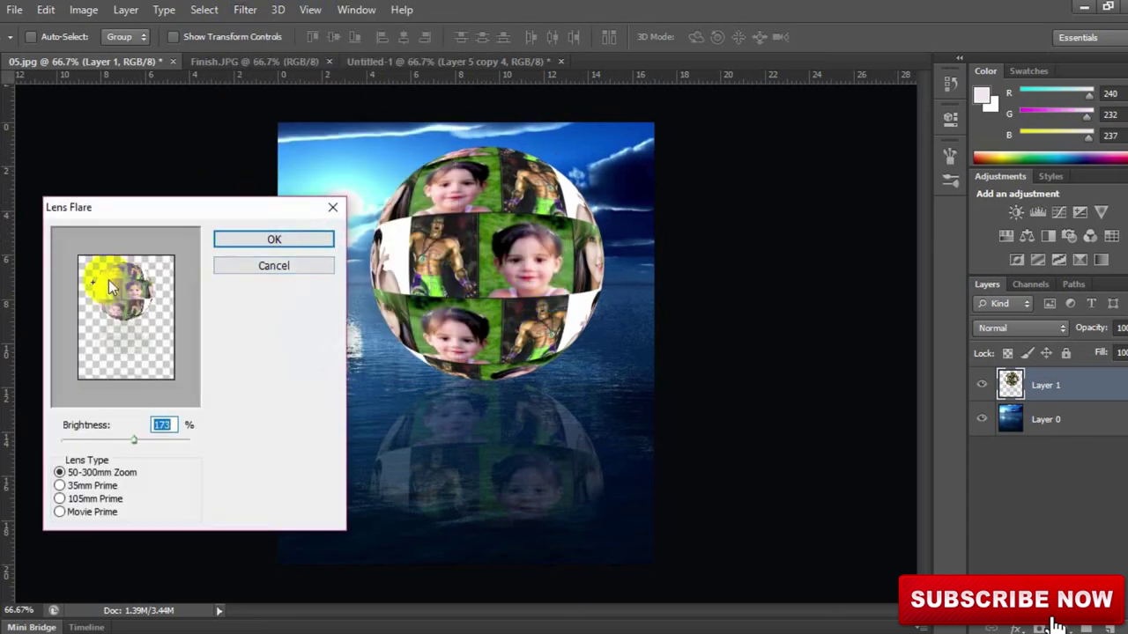
{"action": "left_click", "coordinate": [332, 207]}
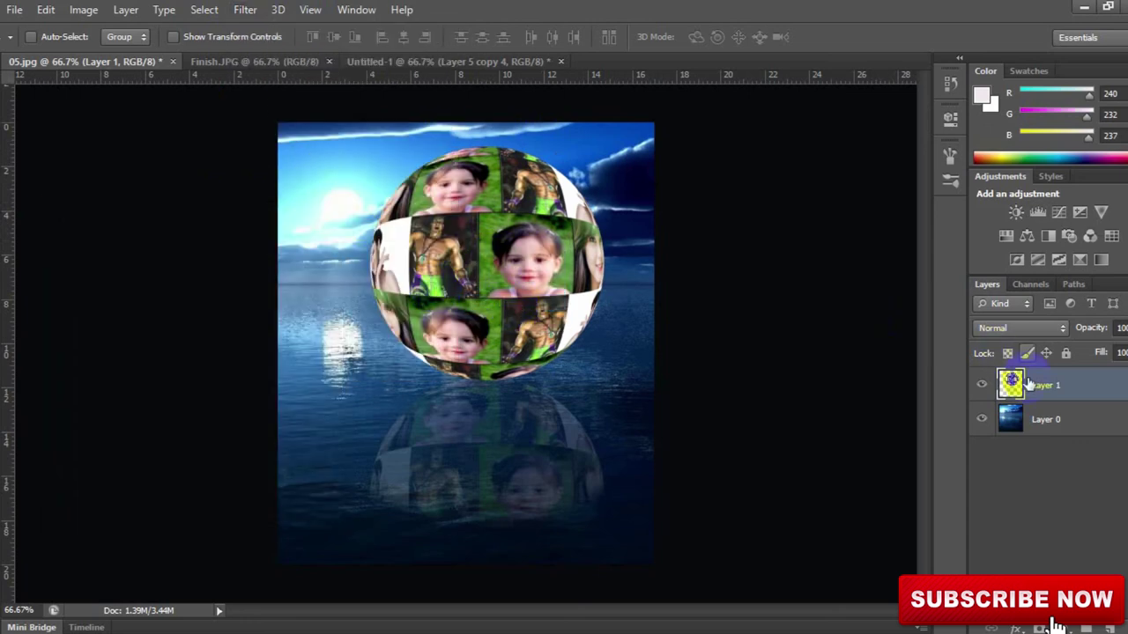
- Apply a Lens Flare to the sea background on Layer 0 with 149% brightness and the 50-300mm Zoom lens type
{"action": "left_click", "coordinate": [1045, 420]}
{"action": "left_click", "coordinate": [245, 10]}
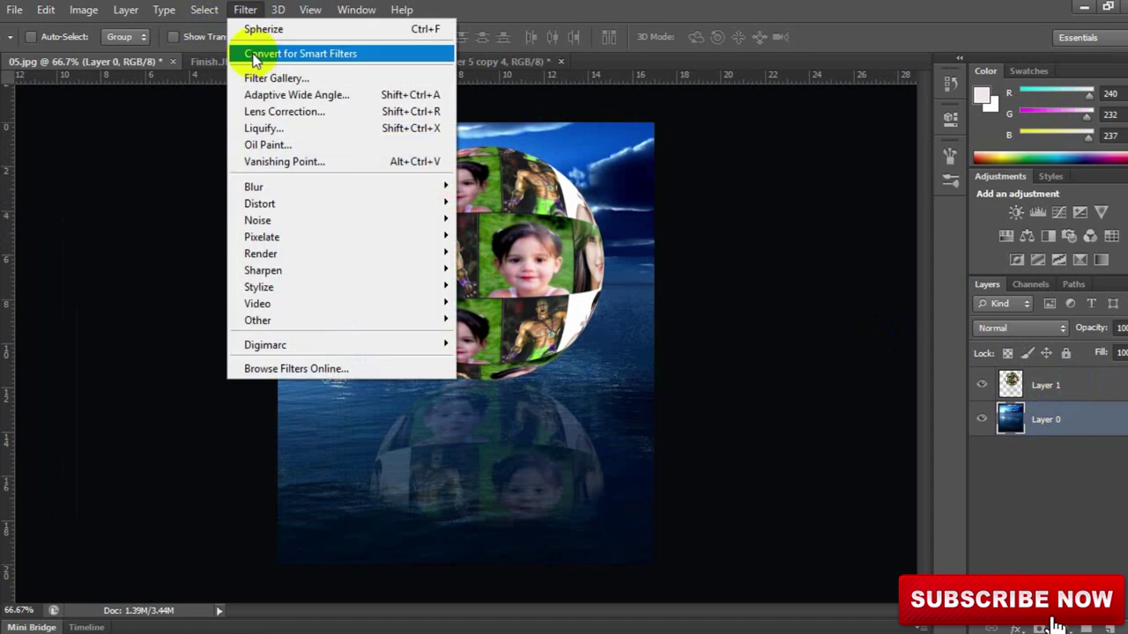
{"action": "mouse_move", "coordinate": [276, 253]}
{"action": "left_click", "coordinate": [494, 302]}
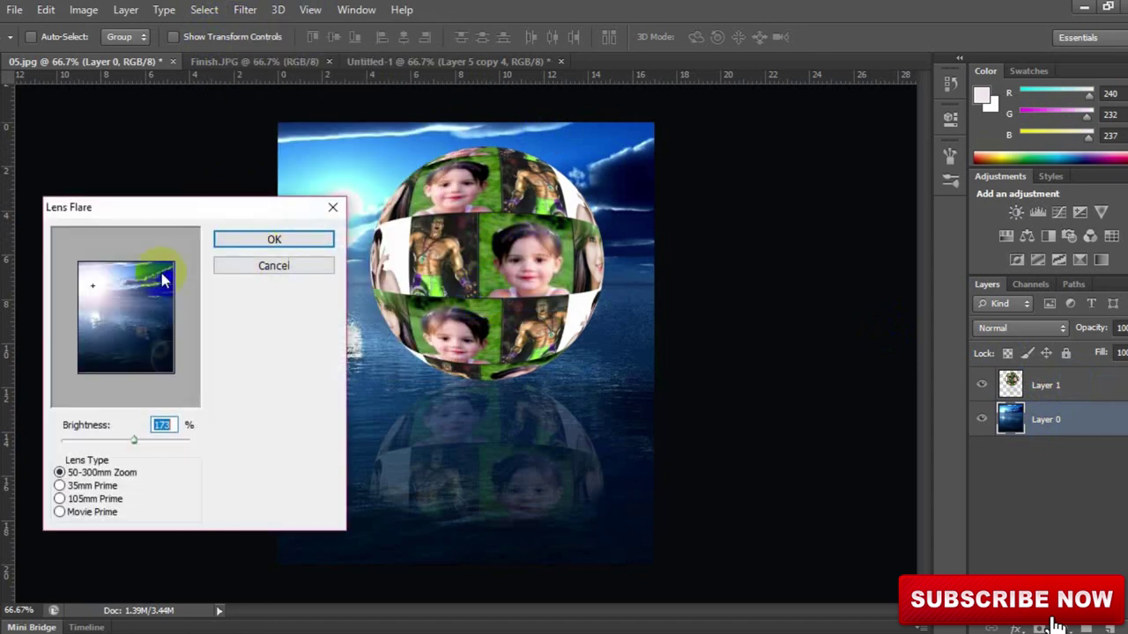
{"action": "left_click", "coordinate": [128, 441]}
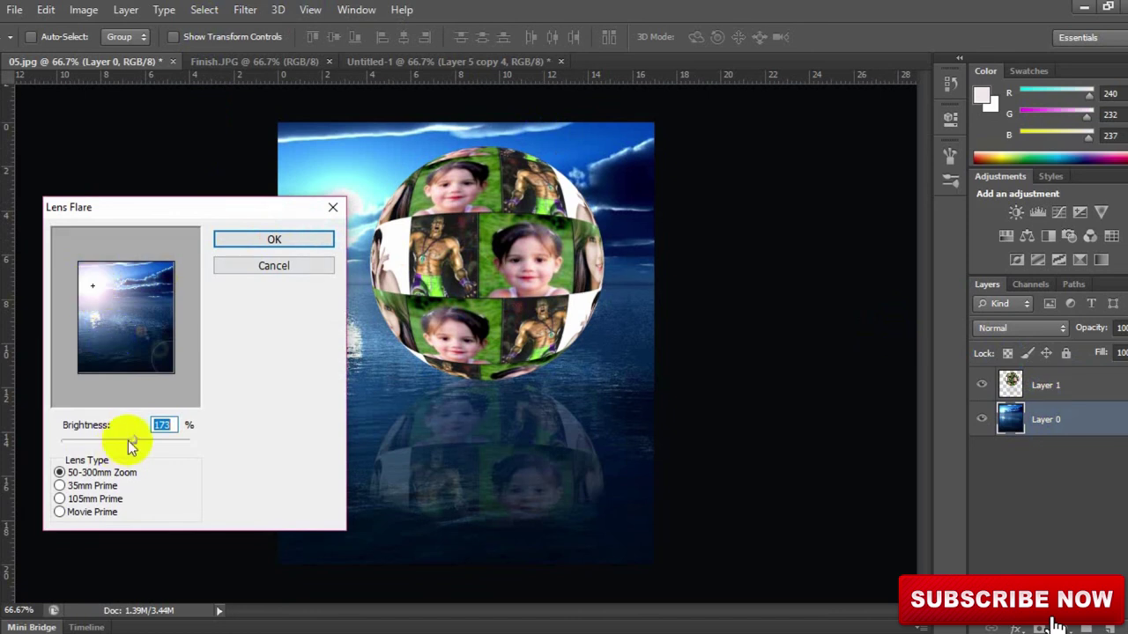
{"action": "left_click_drag", "start_coordinate": [131, 442], "coordinate": [122, 442]}
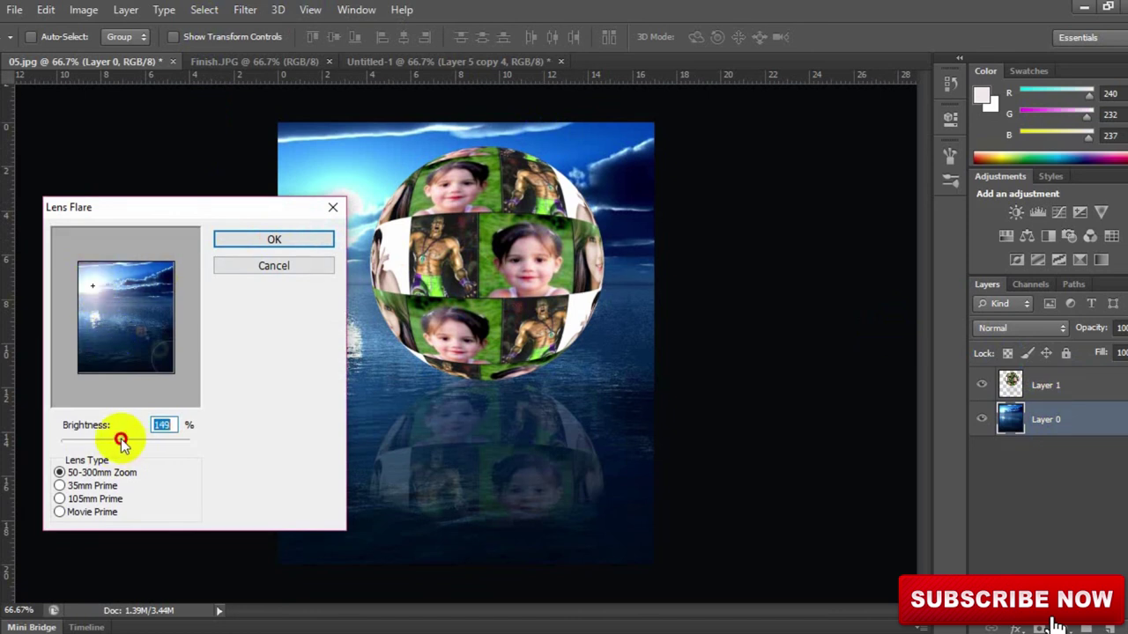
{"action": "left_click", "coordinate": [266, 240]}
{"action": "left_click", "coordinate": [394, 252]}
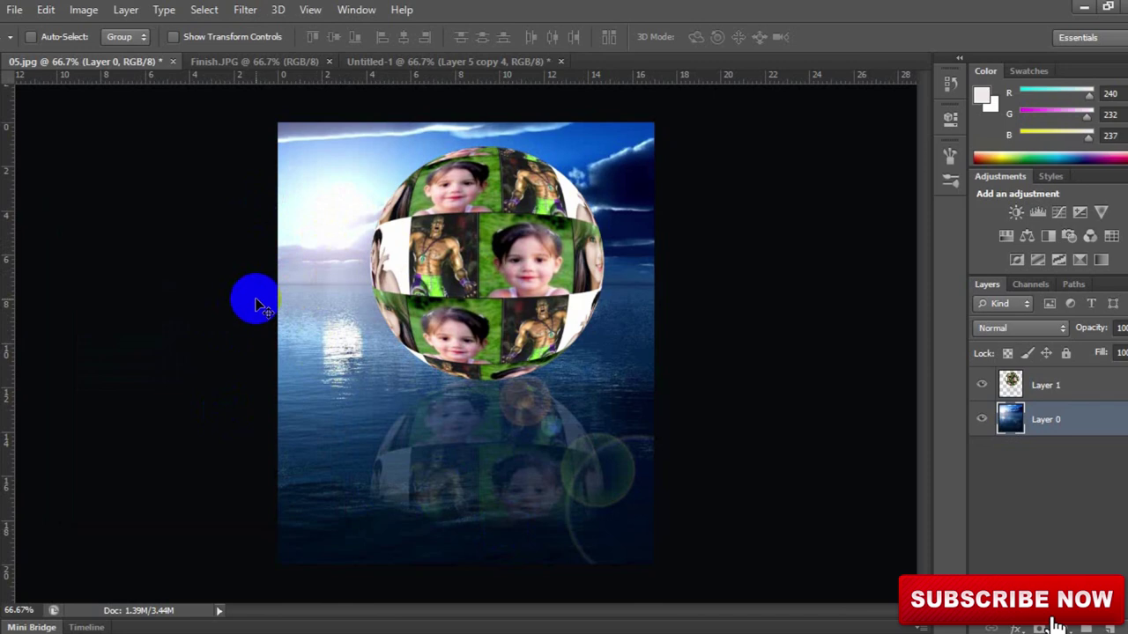
- Review the Untitled-1 photo collage and the Finish.JPG reference, including its caption, and return to the 05.jpg composition
{"action": "left_click", "coordinate": [459, 63]}
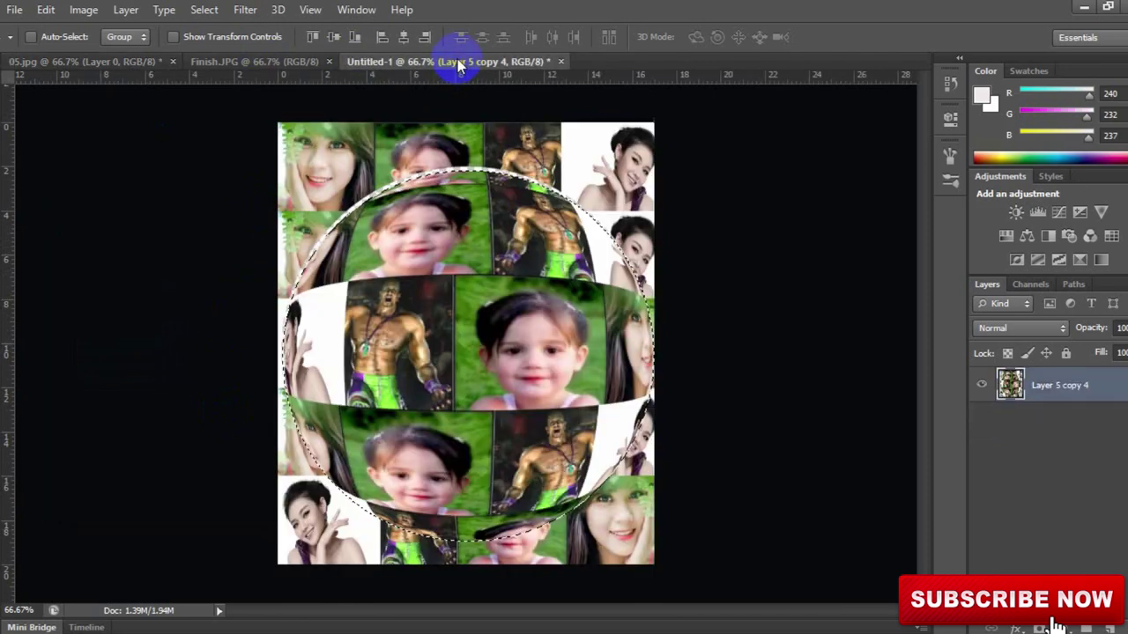
{"action": "left_click", "coordinate": [281, 58]}
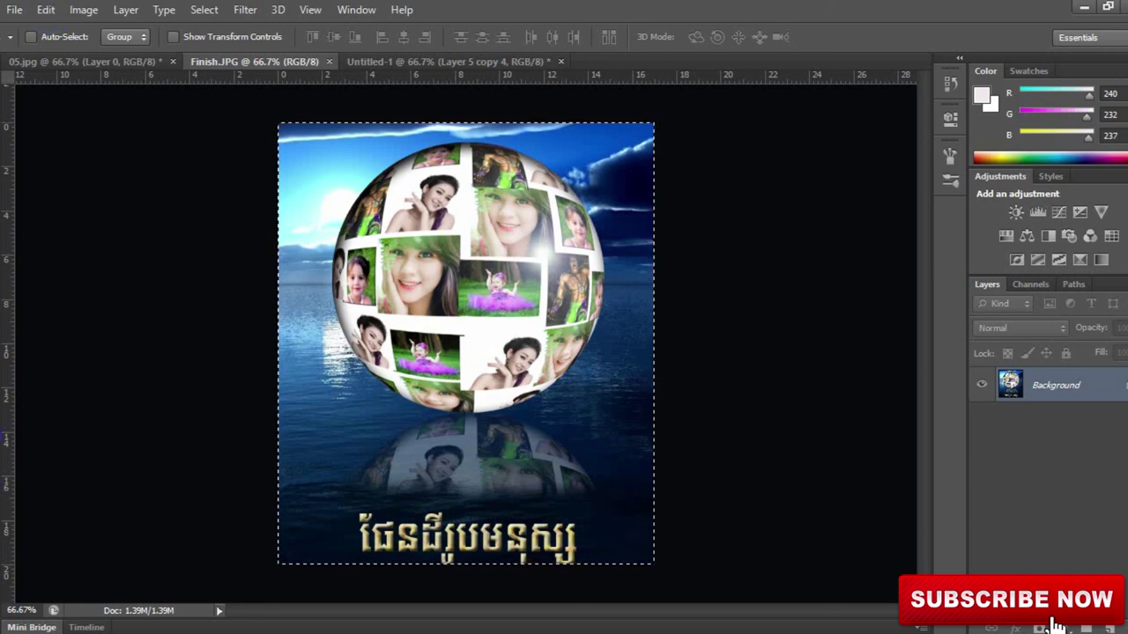
{"action": "left_click", "coordinate": [300, 540]}
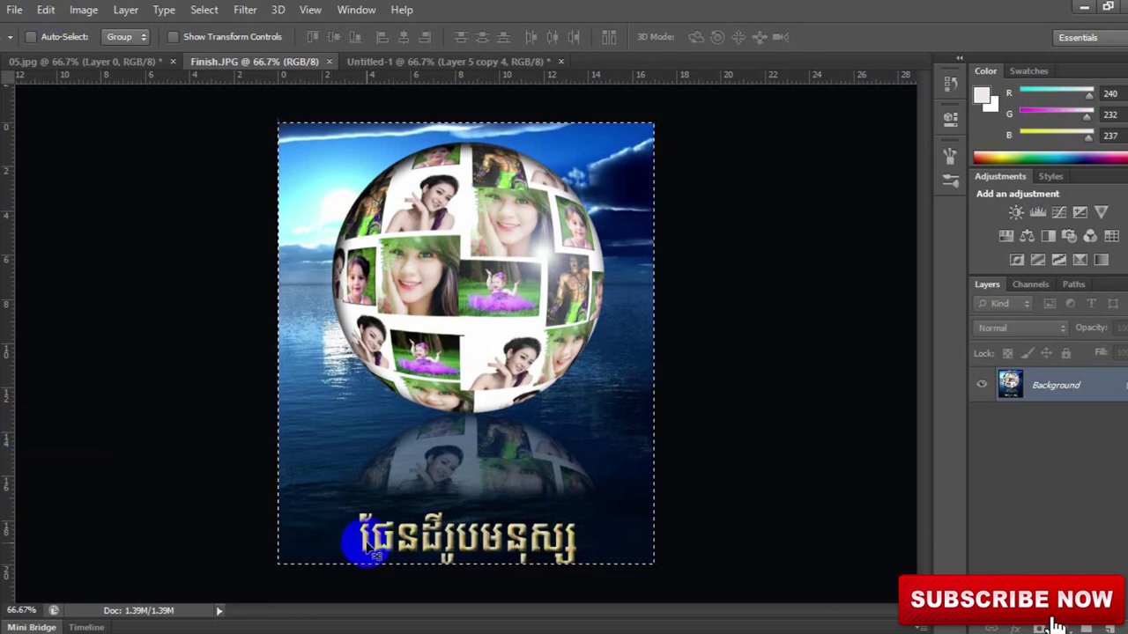
{"action": "left_click", "coordinate": [430, 61]}
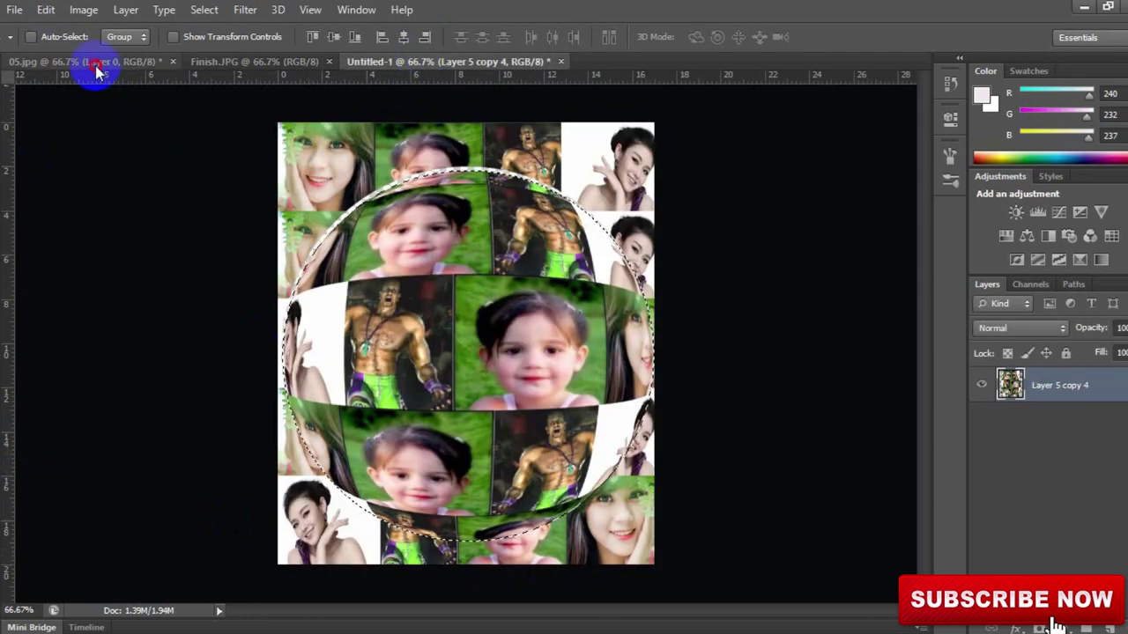
{"action": "left_click", "coordinate": [97, 63]}
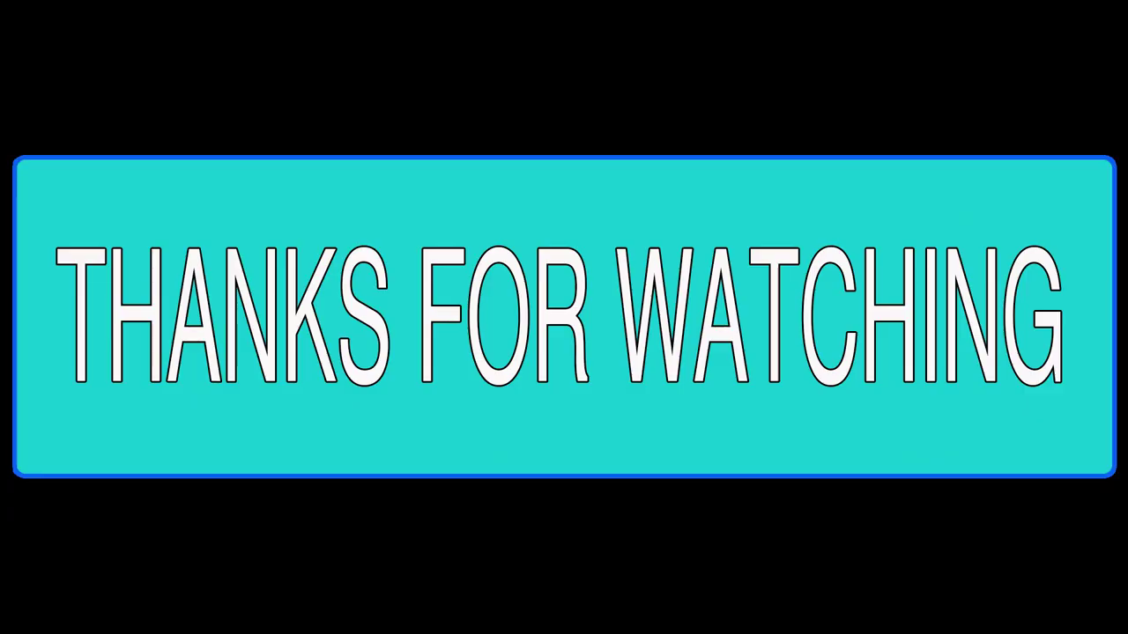